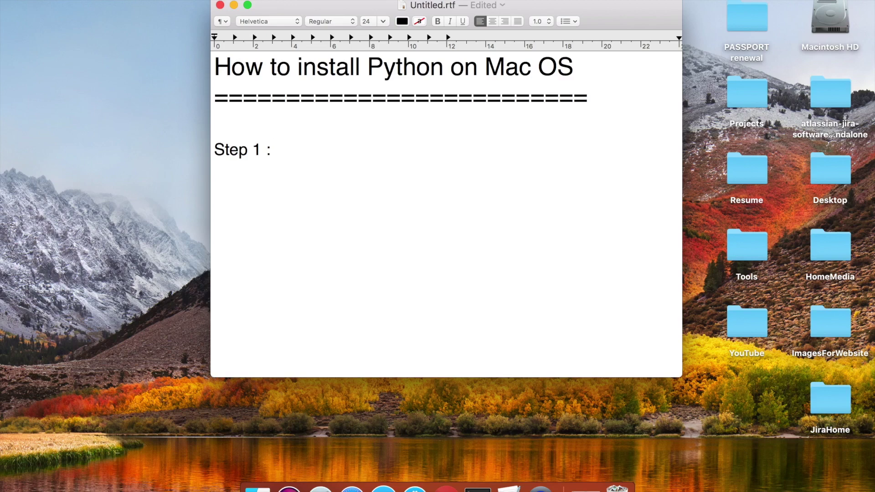
- Check the installed macOS version in the About This Mac information, and close it
click(13, 0)
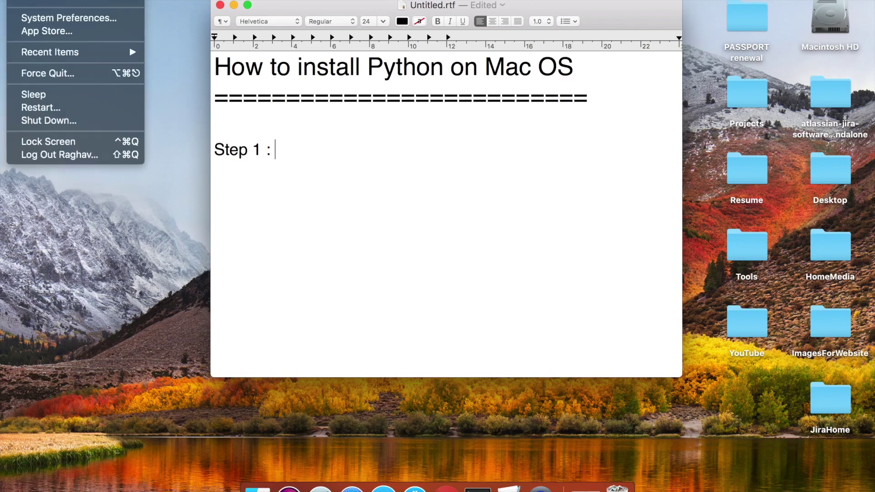
click(26, 2)
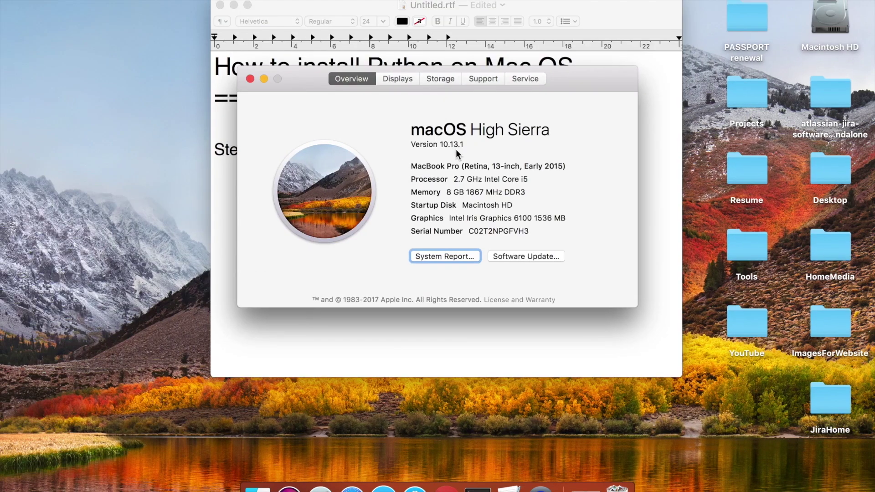
click(250, 79)
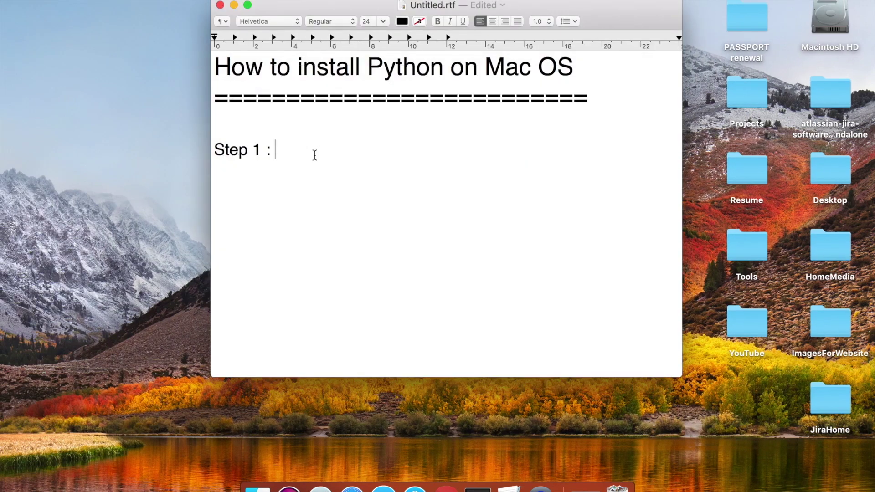
- Complete the Step 1 line of the note with "Download Python from internet"
text(Downloadn P)
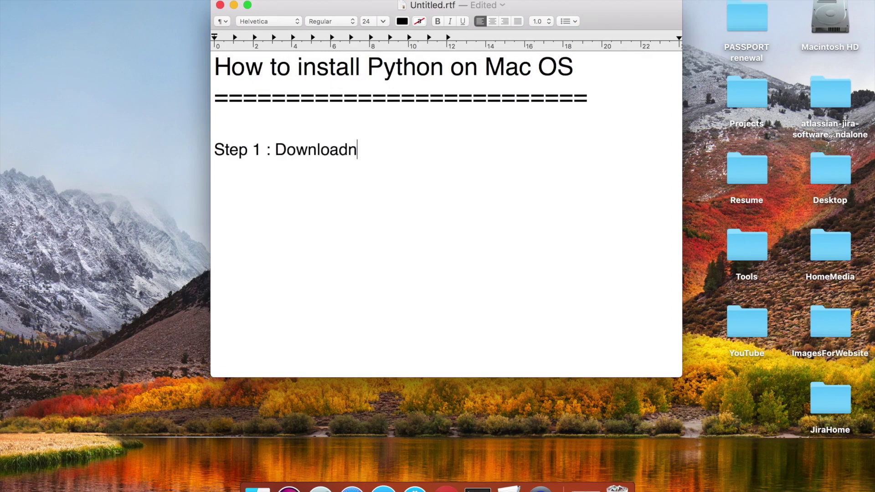
key(BackSpace)
key(BackSpace)
key(BackSpace)
key(BackSpace)
text(d Python fro)
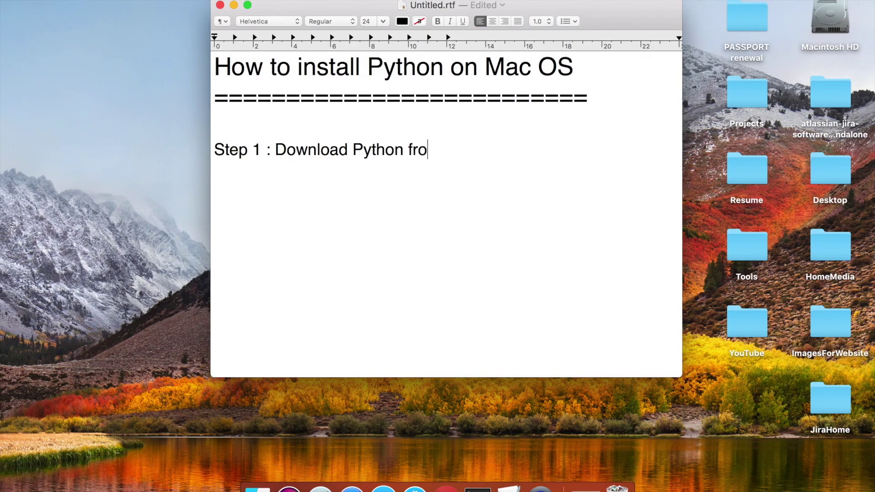
text(m internet)
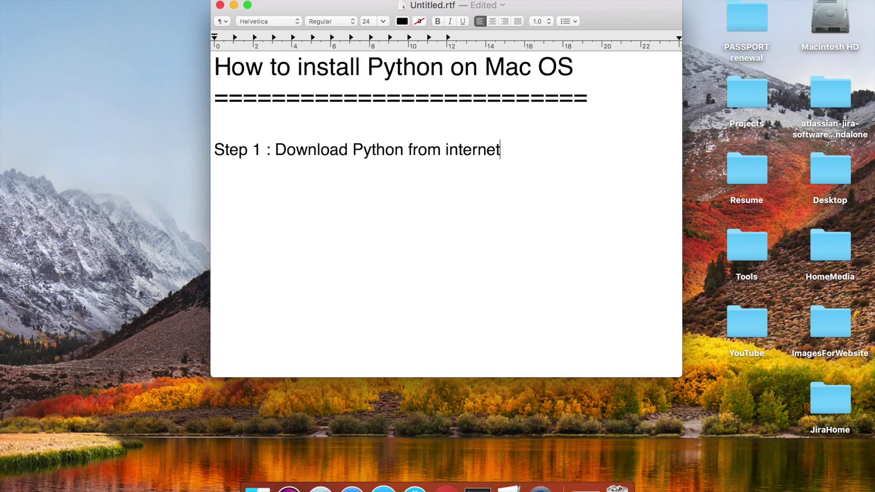
- Switch to Chrome, search the web for "download python" and open the Python.org downloads page
click(446, 487)
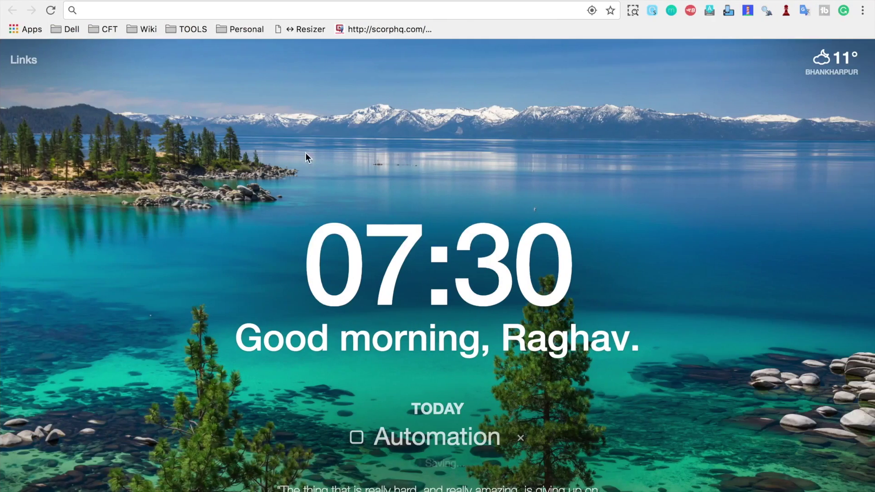
click(276, 12)
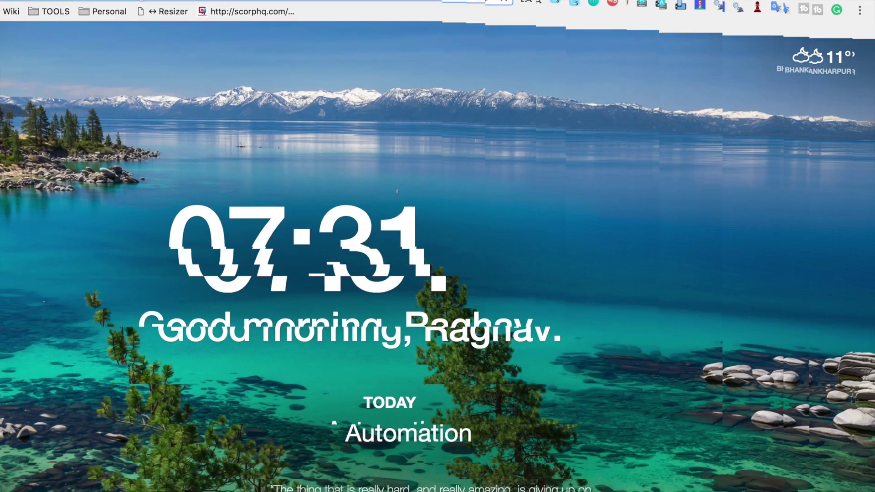
text(down)
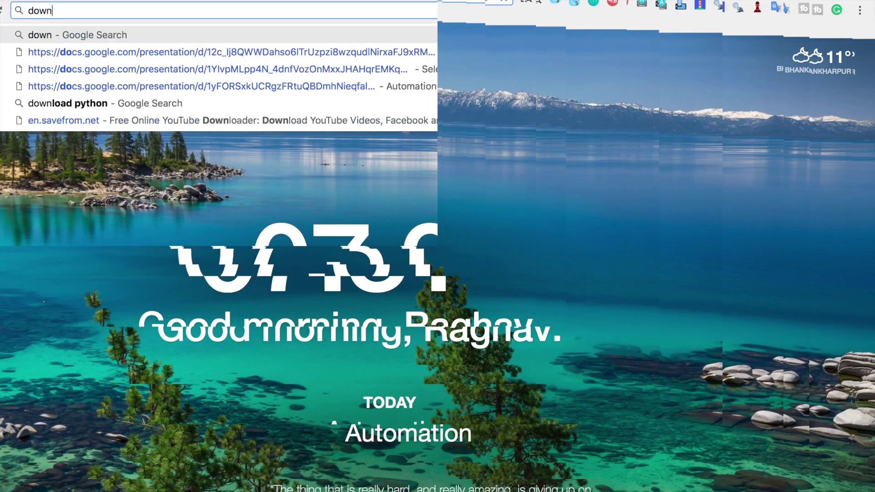
text(load python)
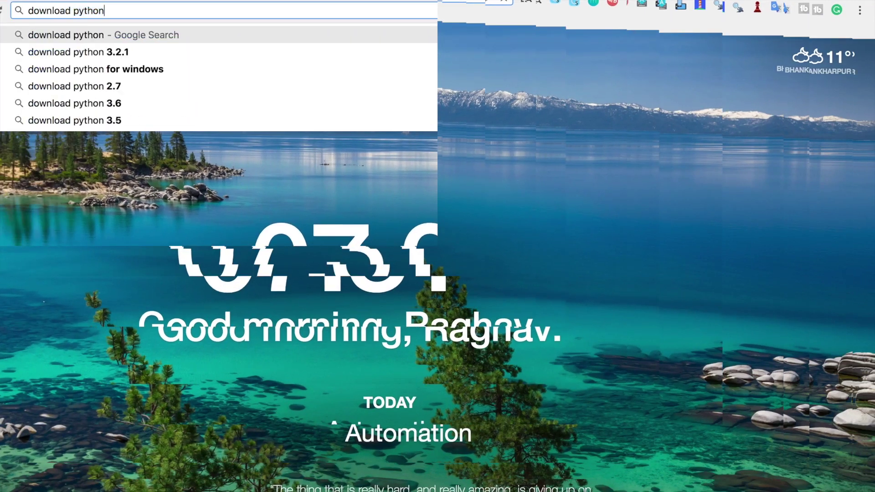
key(Return)
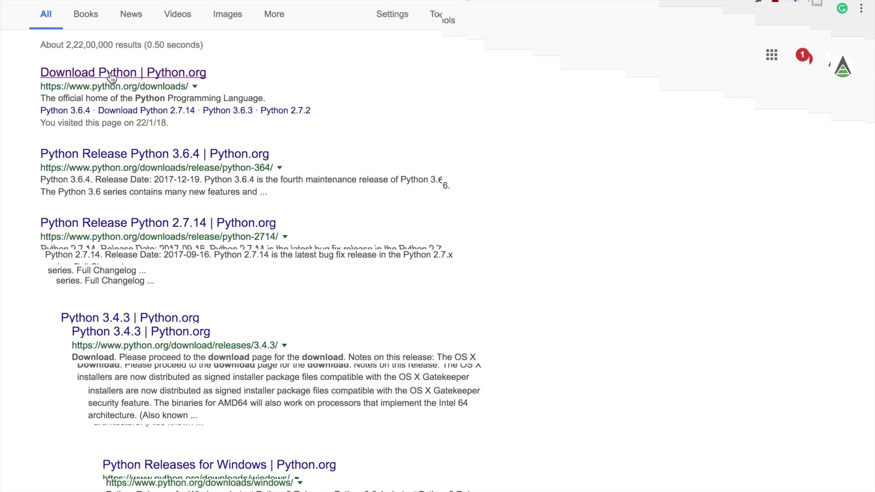
click(111, 74)
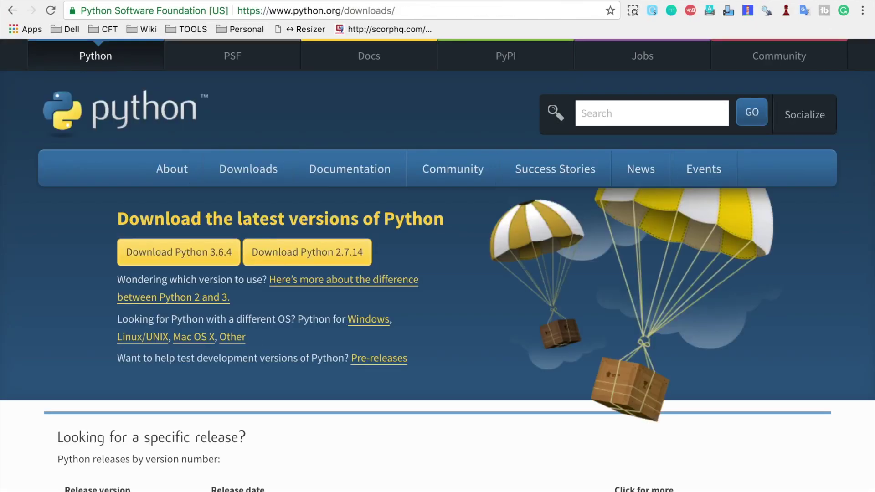
- Download the Python 3.6.4 installer for Mac OS X and show the downloaded file in Finder
mouse_move(172, 169)
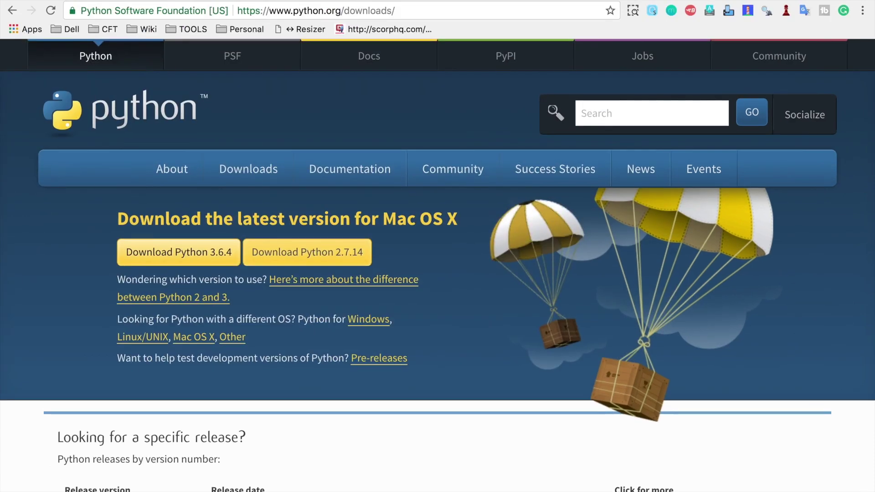
click(179, 252)
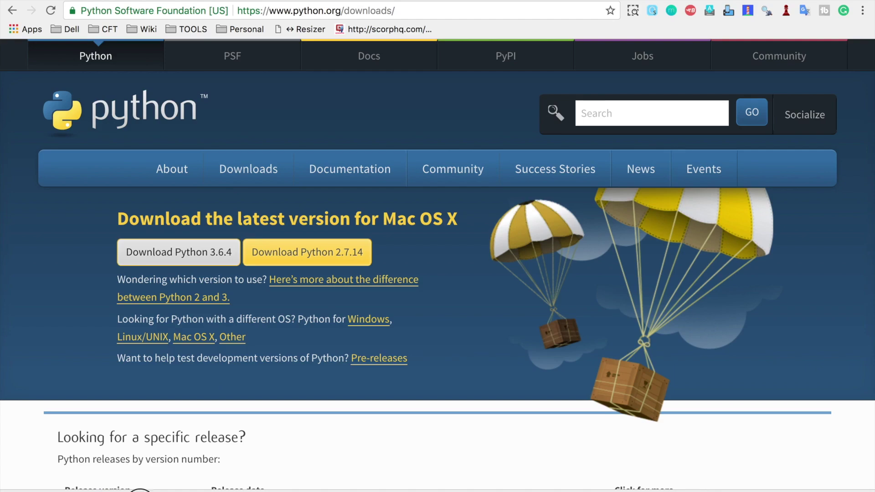
click(150, 491)
click(170, 482)
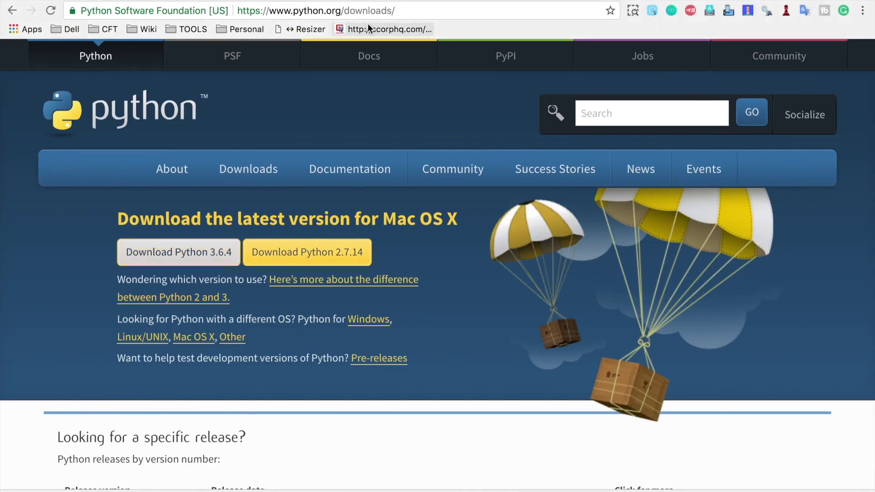
- Copy the address of the Python downloads page and paste it on a new line under Step 1 in the TextEdit note
click(370, 10)
key(super+c)
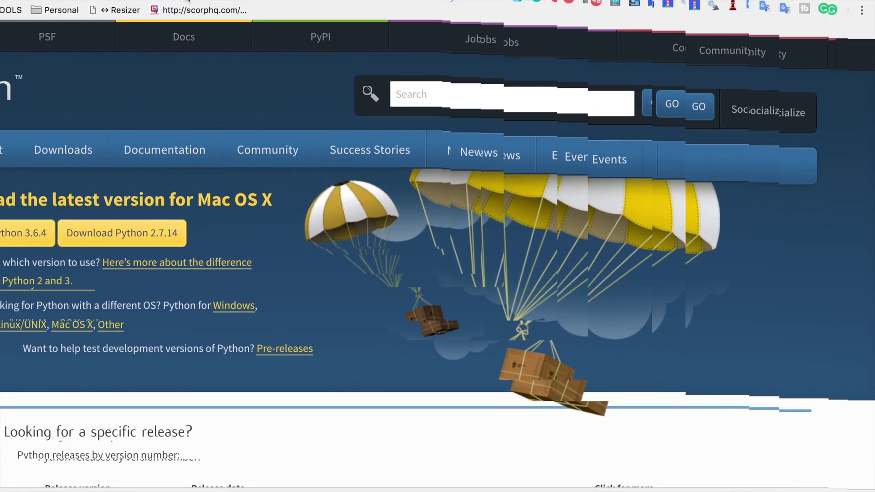
key(ctrl+Up)
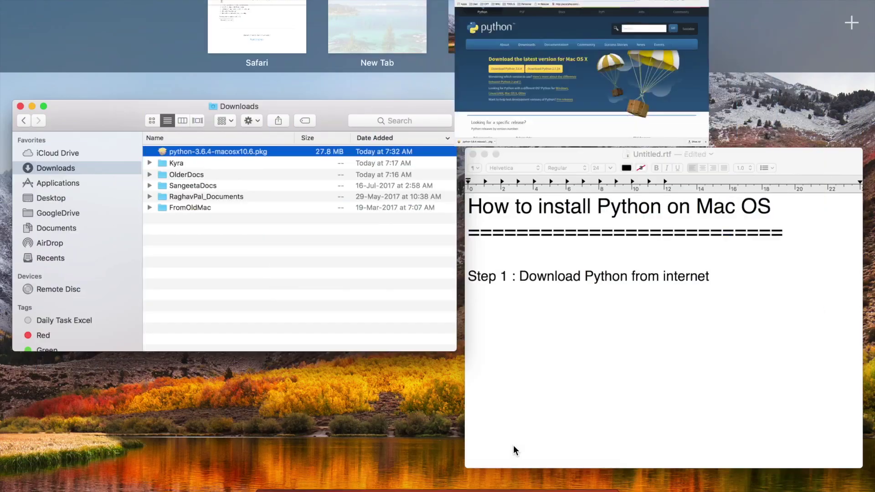
click(549, 297)
key(Return)
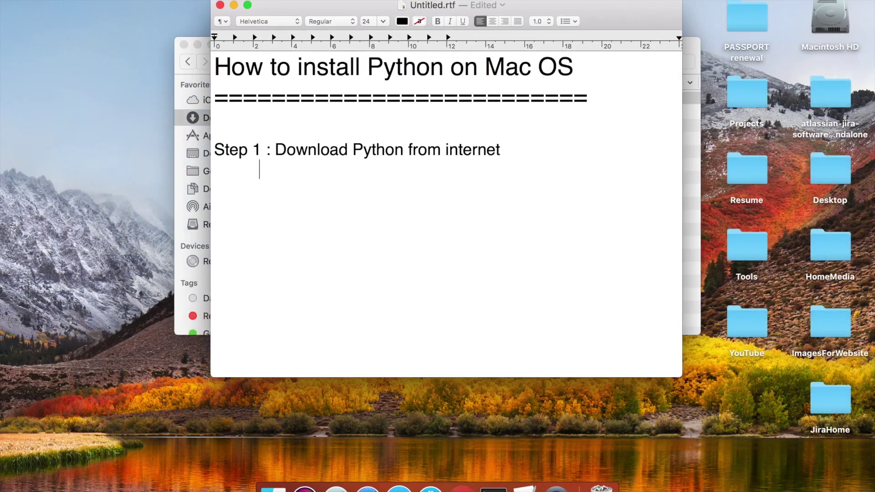
key(super+v)
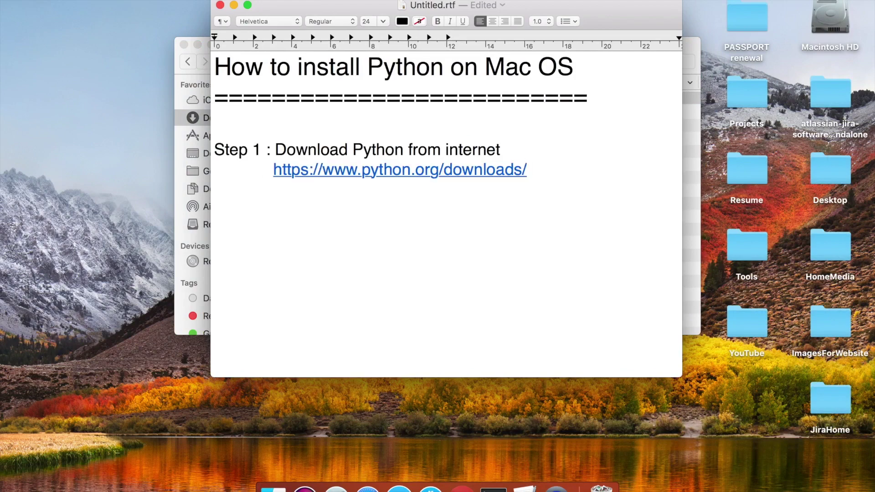
- Launch python-3.6.4-macosx10.6.pkg from the Downloads folder, proceed through the introductory pages and agree to the software license
click(177, 89)
double_click(434, 95)
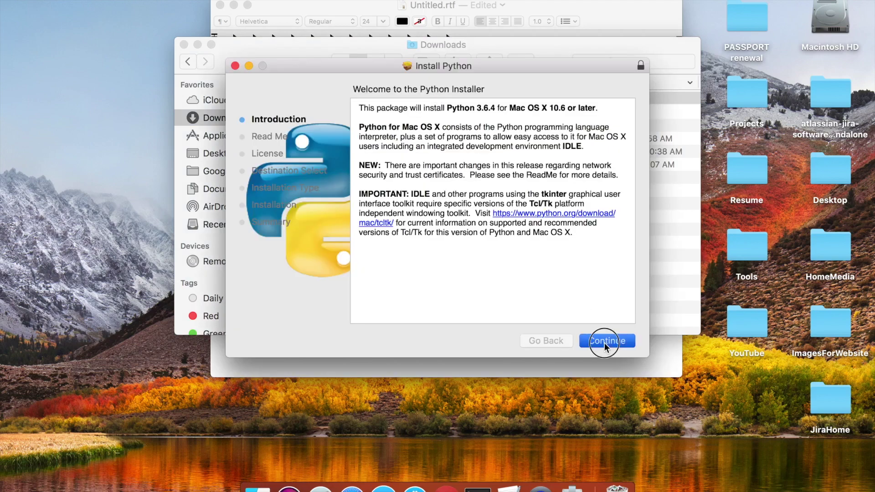
click(604, 343)
click(605, 343)
click(604, 341)
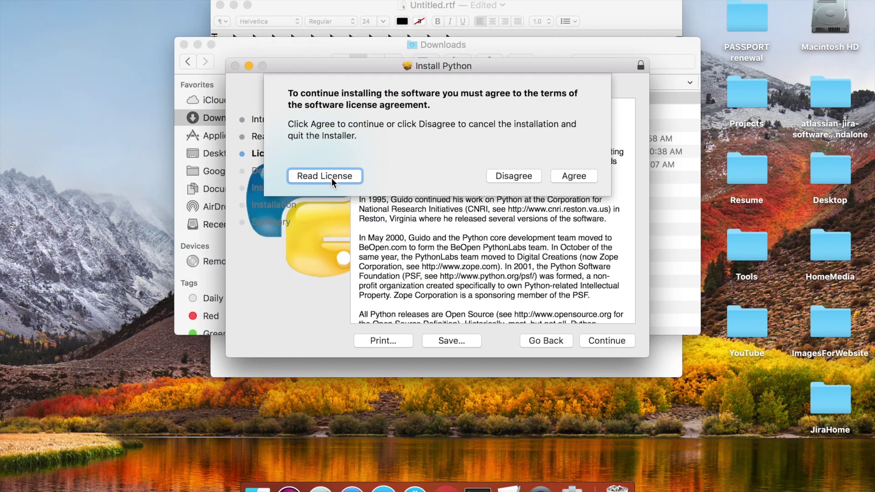
click(578, 174)
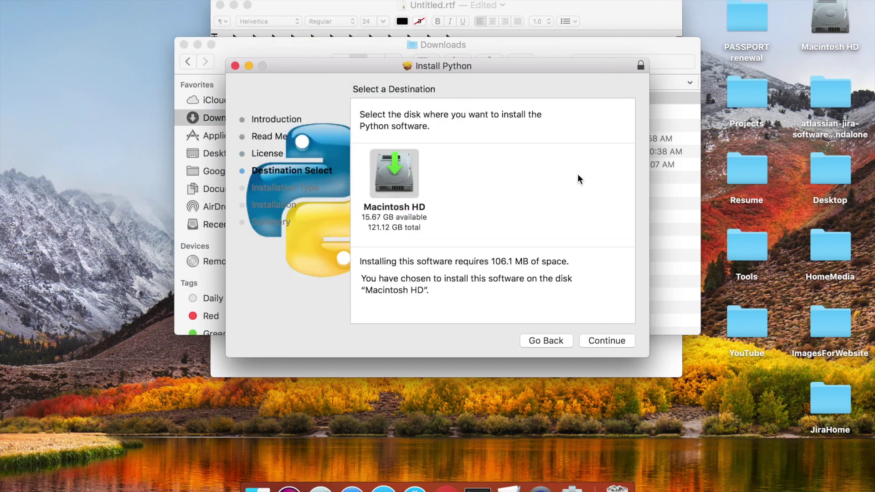
- Start the standard Python installation on Macintosh HD, authorizing it with the account password
click(611, 337)
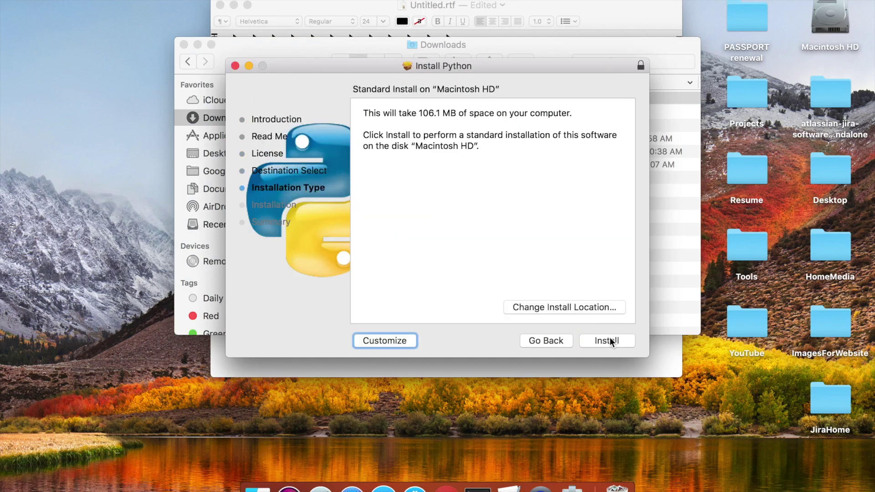
click(610, 341)
text(••••)
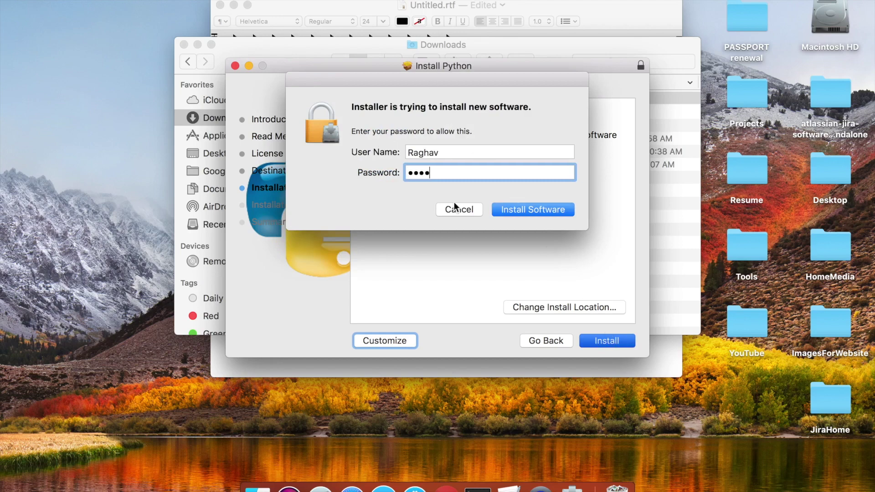
click(532, 211)
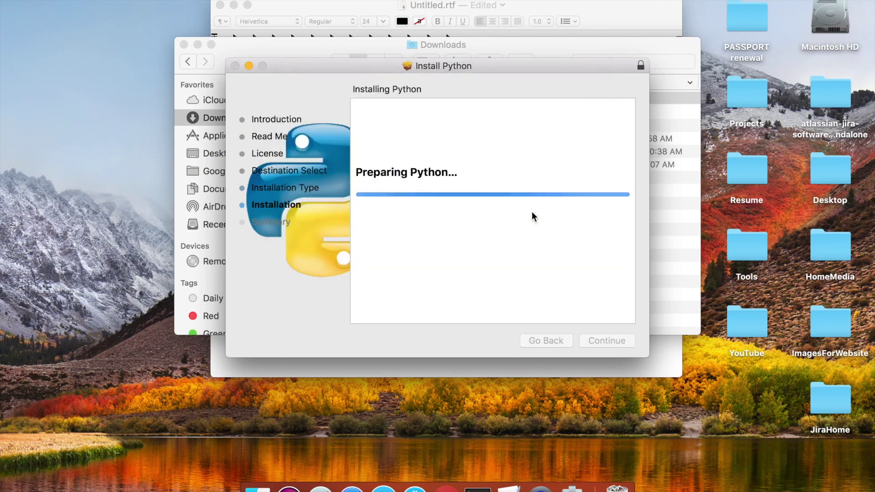
- Minimize the Downloads window, close the finished Python installer and move its package to the Trash
click(197, 45)
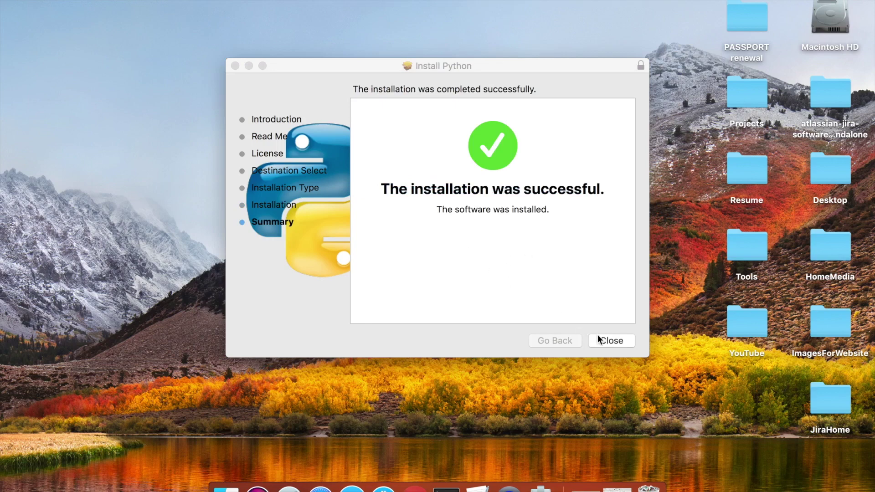
click(622, 339)
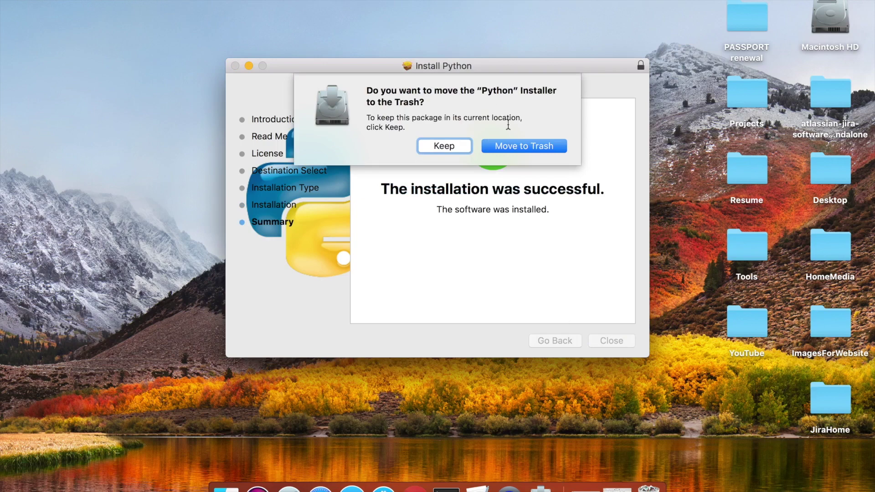
click(515, 146)
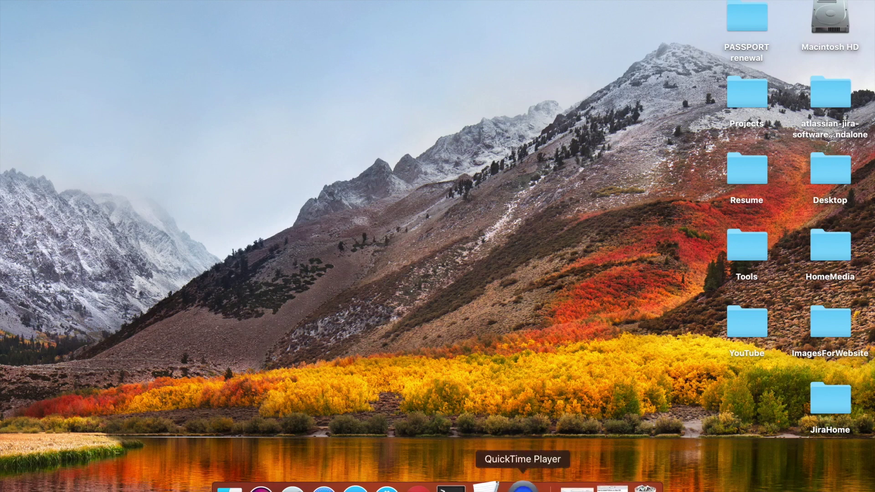
- Restore the minimized note and add the line "Step 2 : python - -version" below the download link, separated by a blank line
click(604, 488)
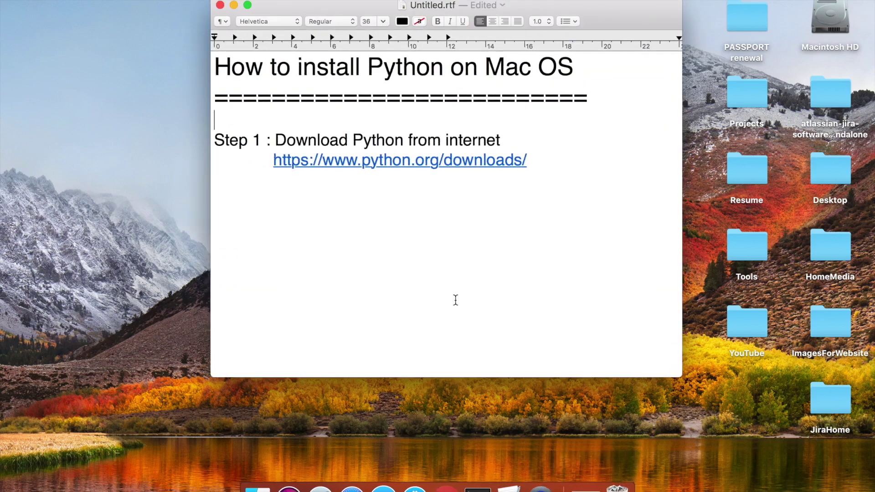
key(Return)
key(Return)
text(Step )
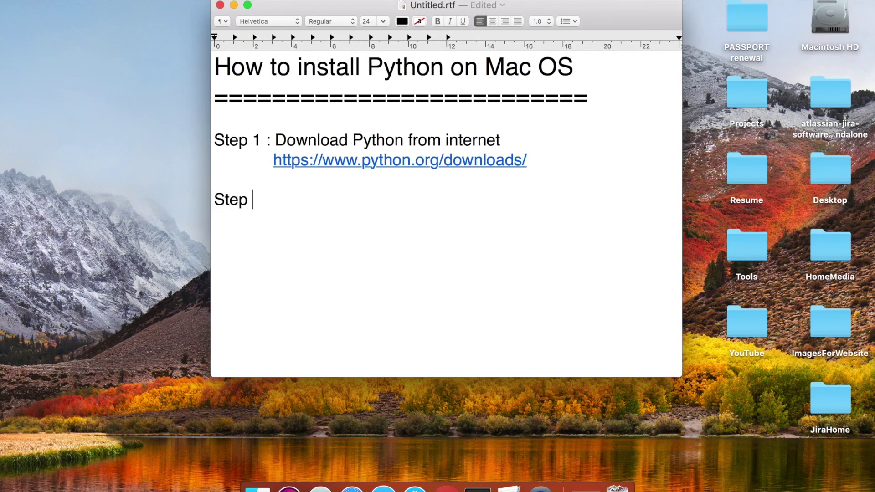
text(2 : python --version)
click(342, 199)
key(BackSpace)
text(- -)
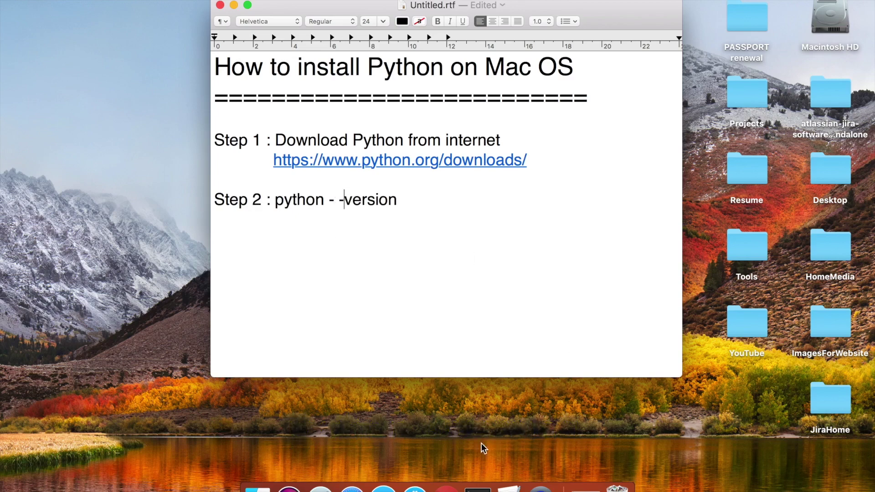
- Open Terminal and check the default Python version with "python --version"
key(super+space)
text(term)
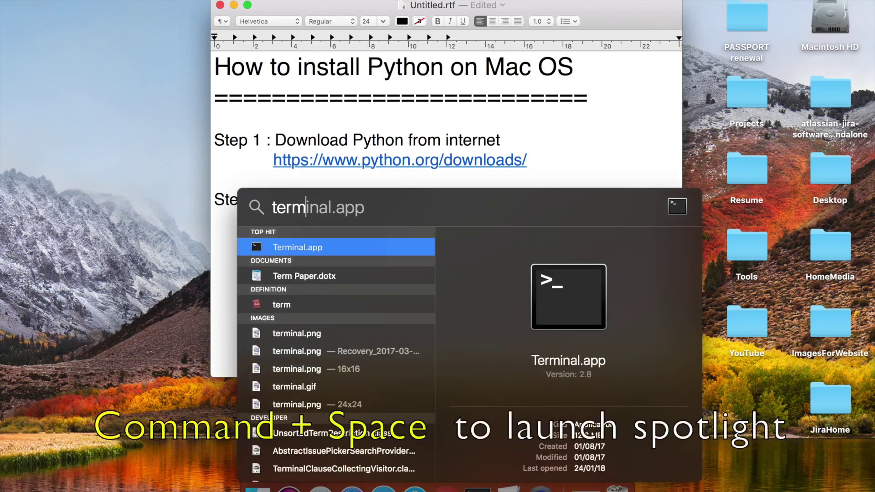
key(Return)
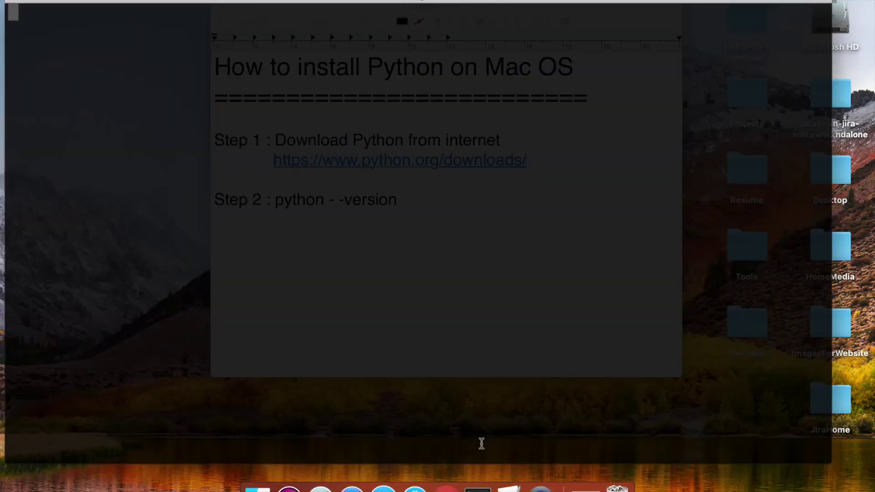
key(Return)
key(Return)
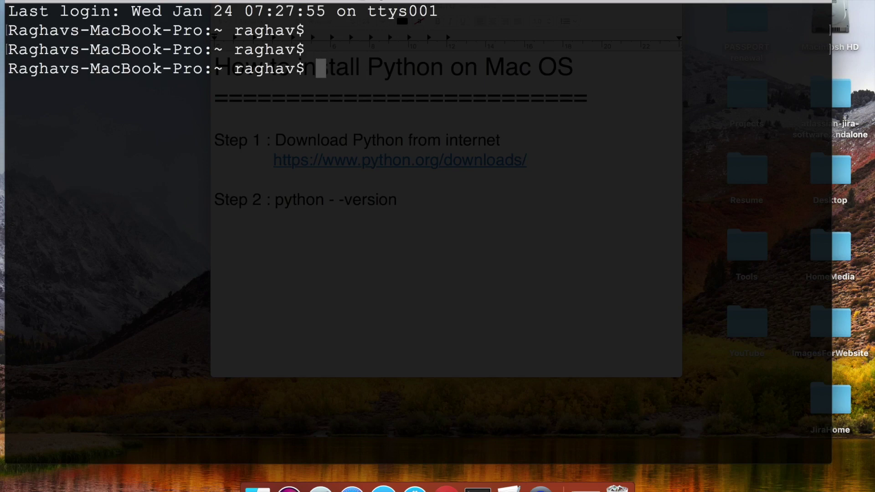
text(python )
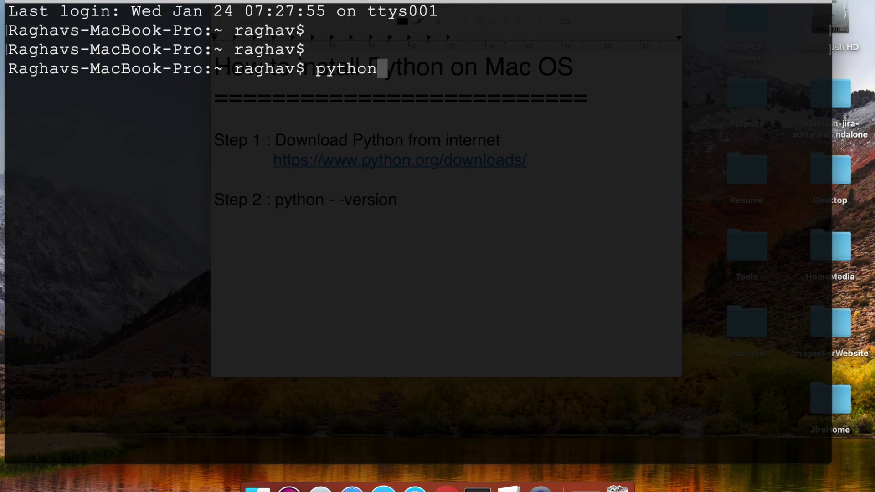
text(--version)
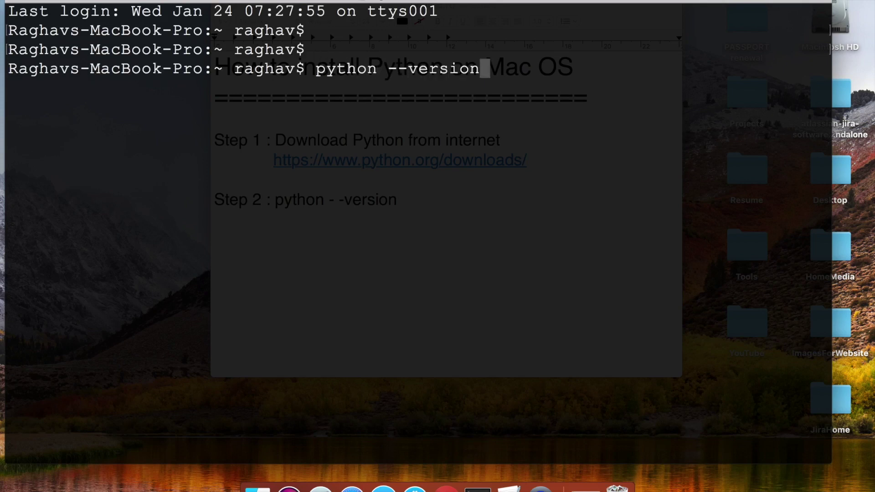
key(Return)
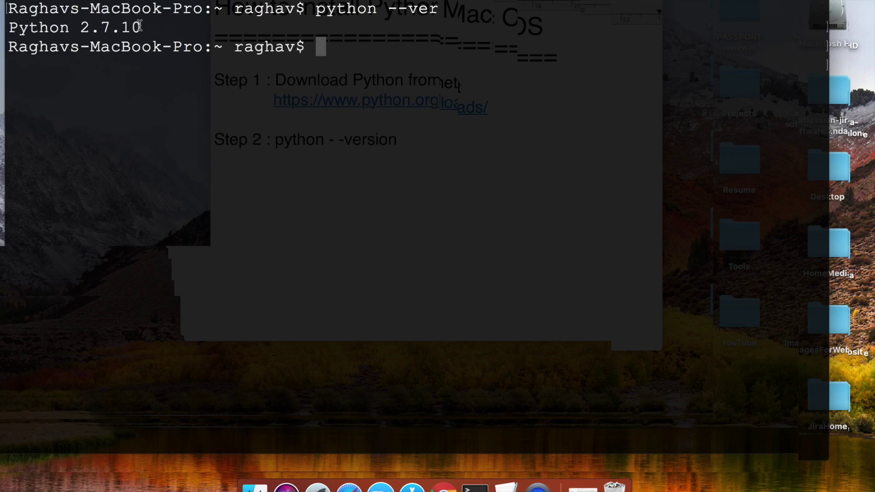
- Check the Python 3 version by running "python3 --version"
text(python)
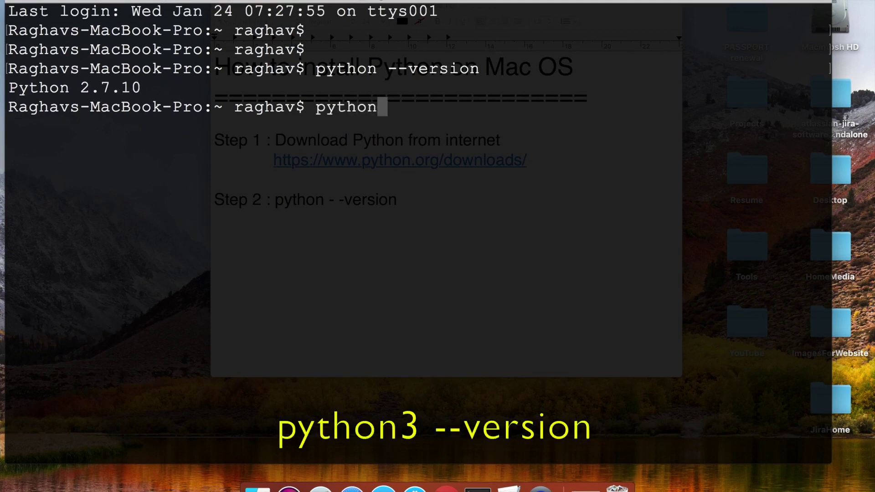
text(3 --)
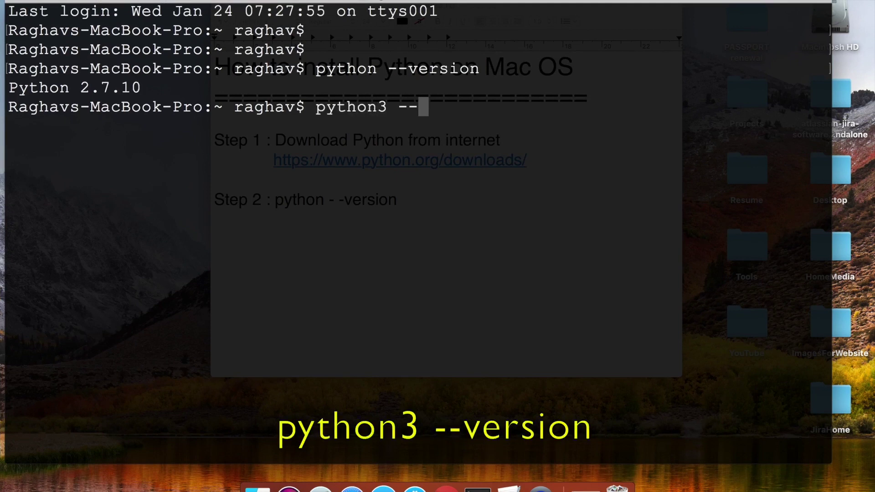
text(version)
key(Return)
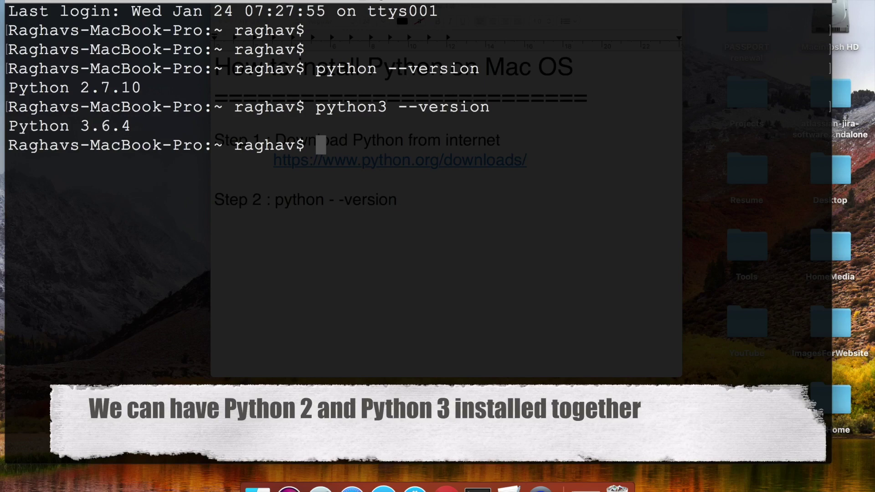
- Locate both Python executables by running "which python" and "which python3", highlighting each returned path
key(Return)
text(which python)
key(Return)
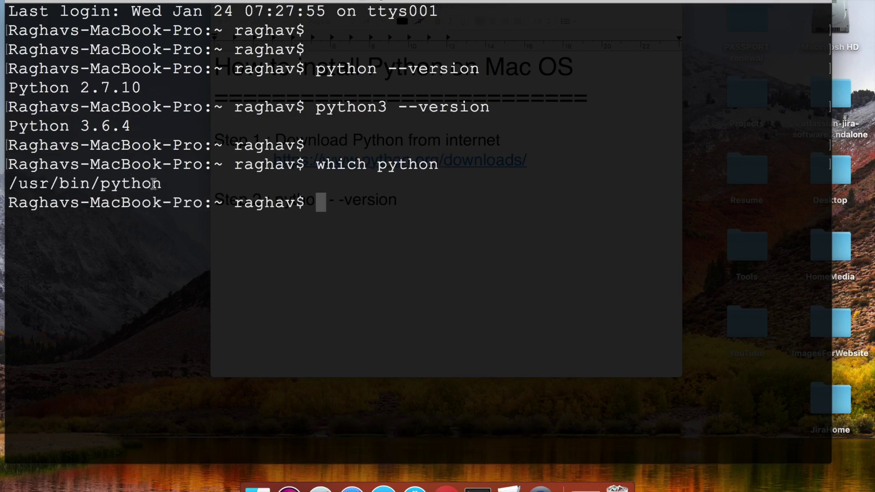
drag(163, 183, 4, 184)
text(which python3)
key(Return)
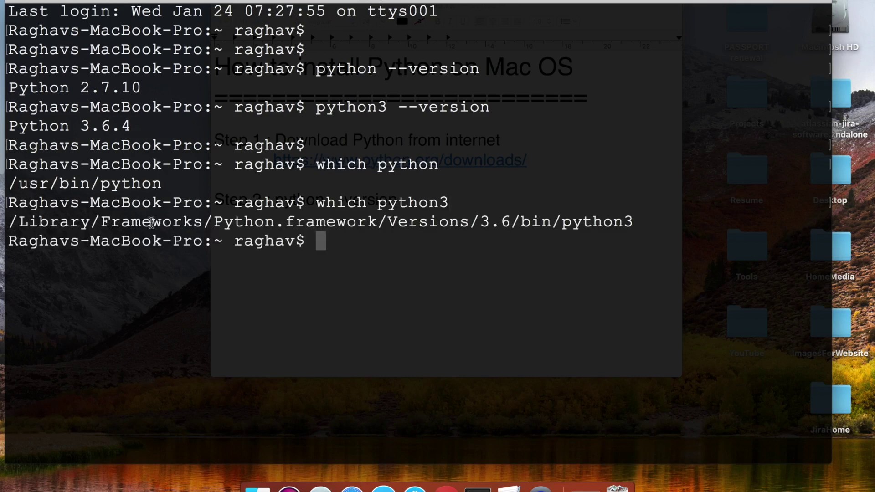
drag(638, 222, 23, 218)
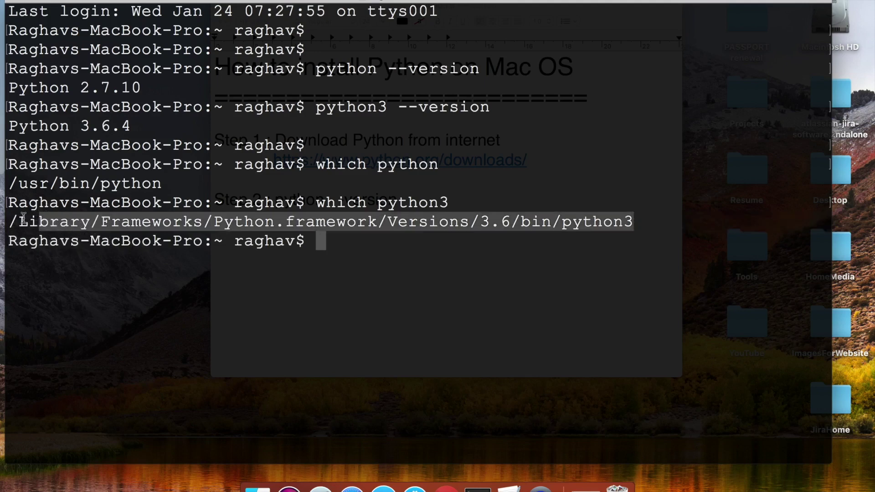
click(24, 219)
- In Finder, go to the folder /Library/Frameworks/Python.framework/, open Versions and expand the 3.6 folder to view its contents
click(258, 489)
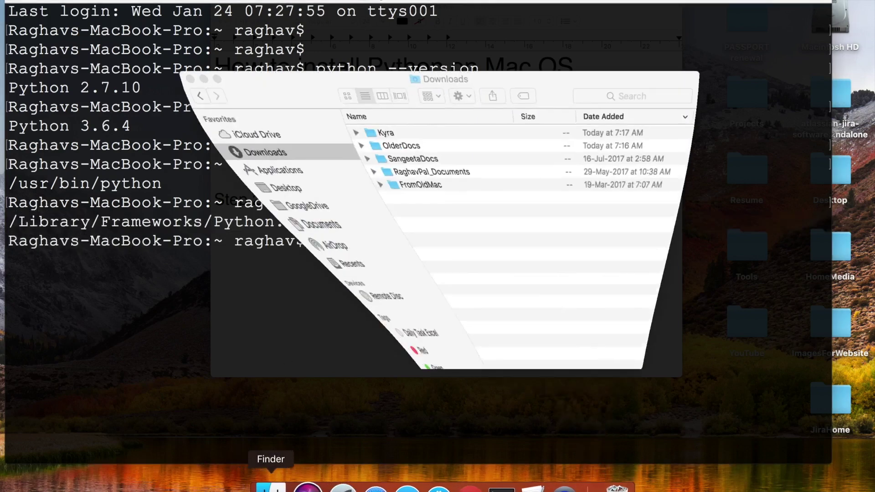
drag(374, 45, 445, 128)
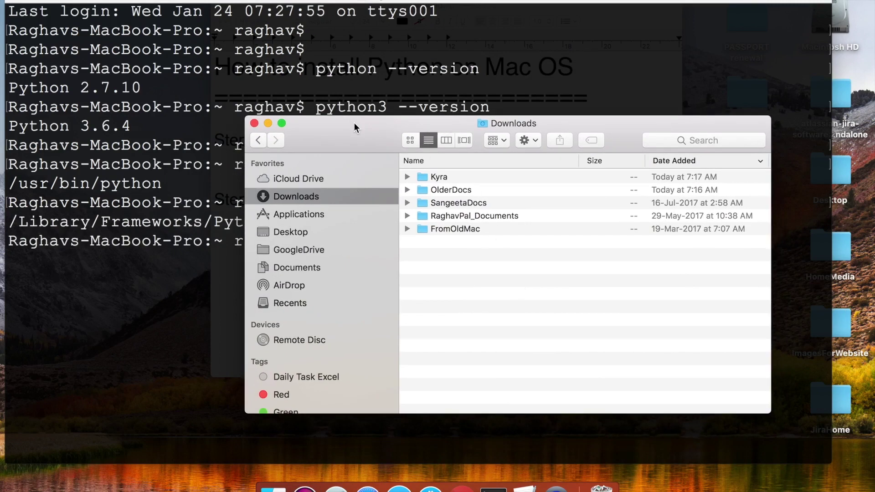
key(super+shift+g)
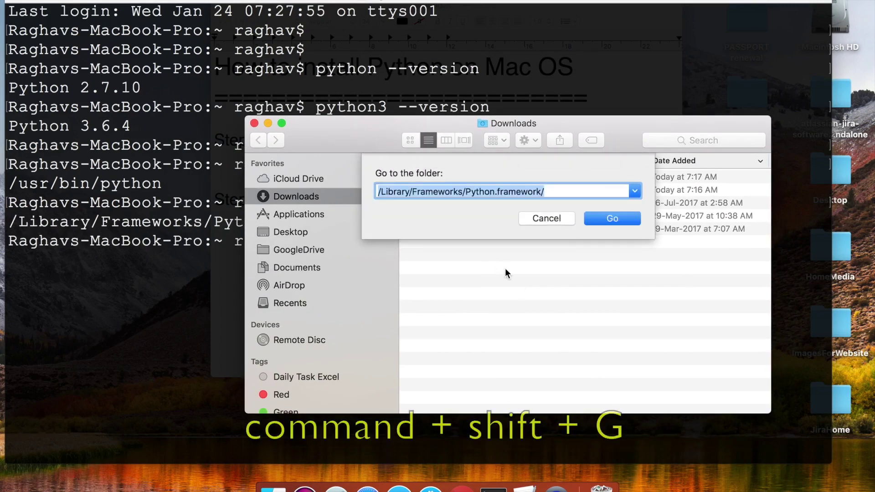
click(520, 193)
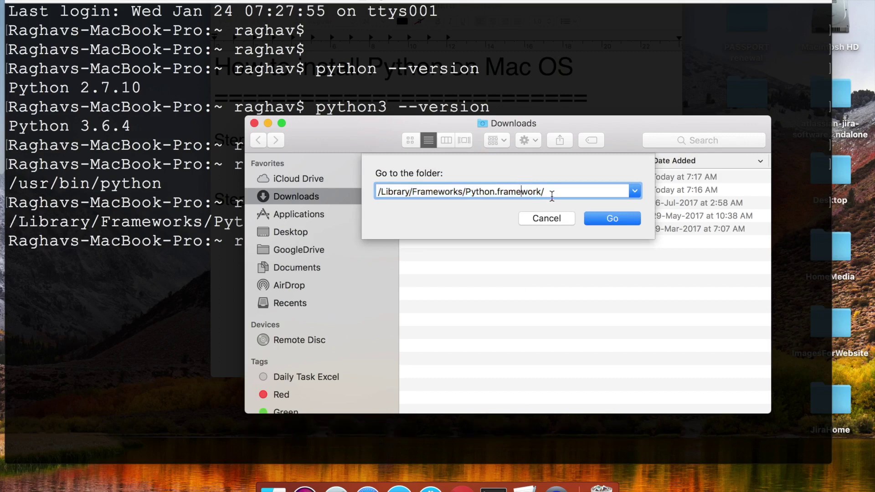
key(Return)
double_click(447, 216)
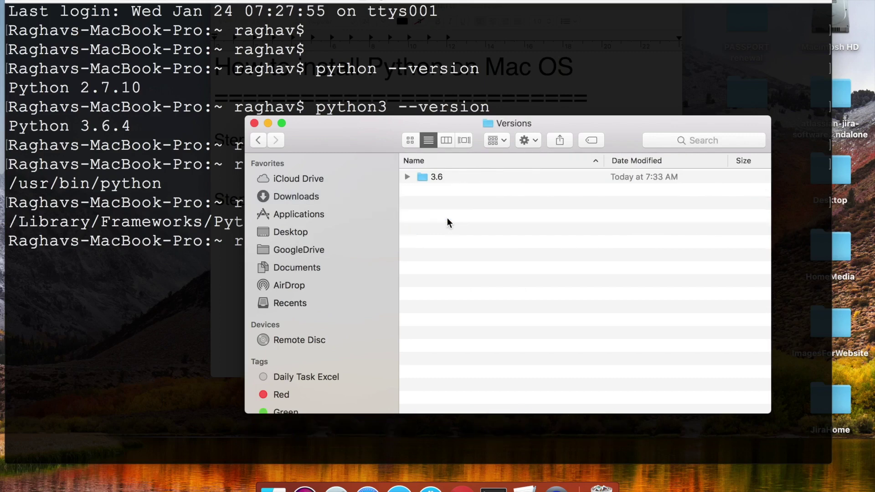
click(414, 179)
click(410, 178)
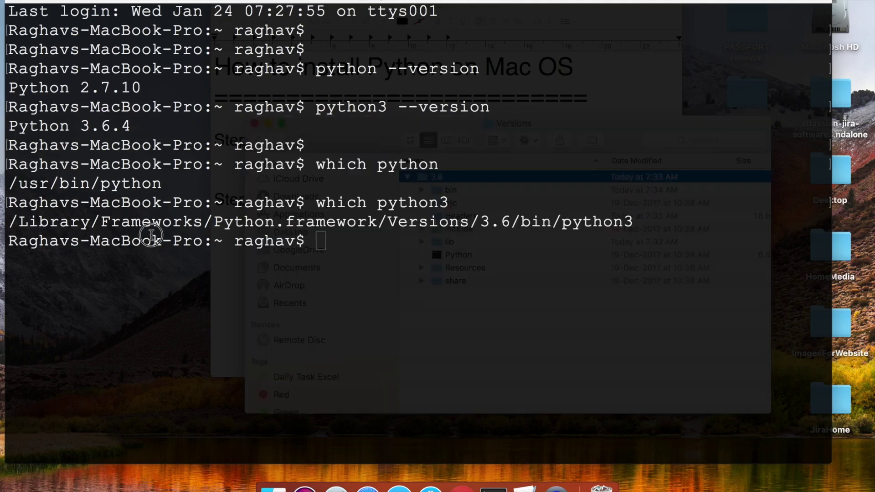
- Return to Terminal, run "pip --version" and highlight the Python version that pip belongs to
click(152, 237)
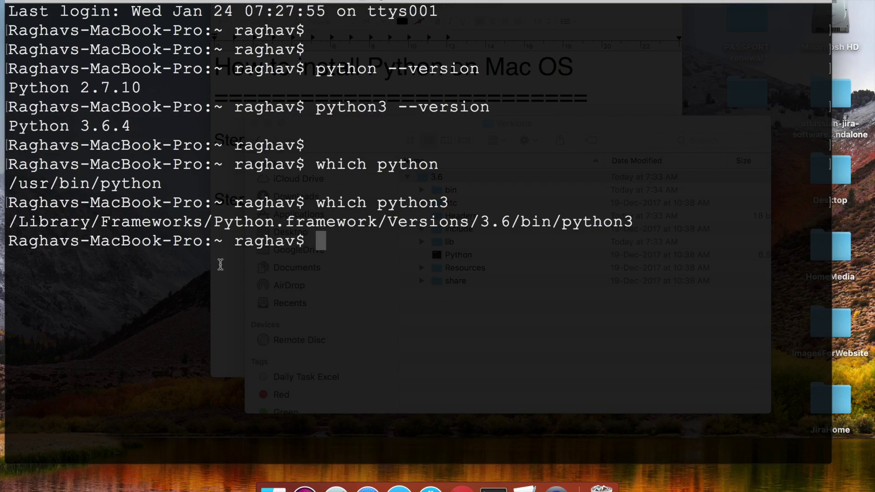
key(Return)
text(pip --)
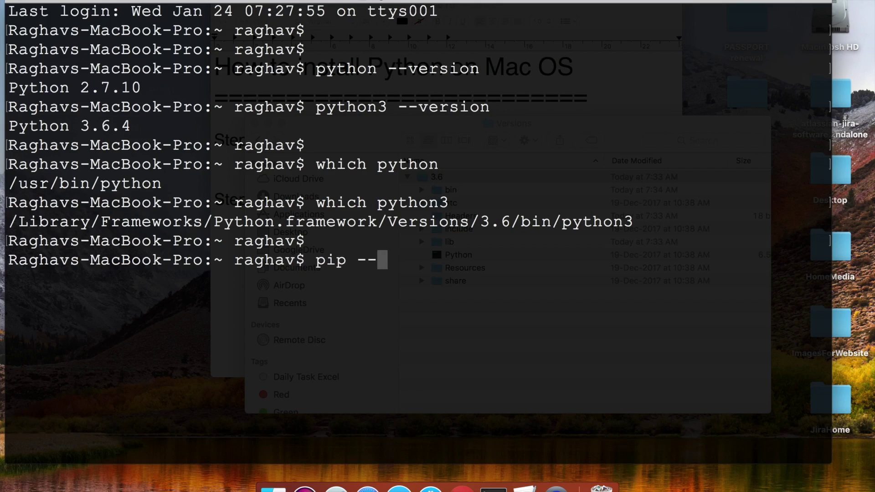
text(verssion)
key(BackSpace)
key(BackSpace)
key(BackSpace)
key(BackSpace)
text(ion)
key(Return)
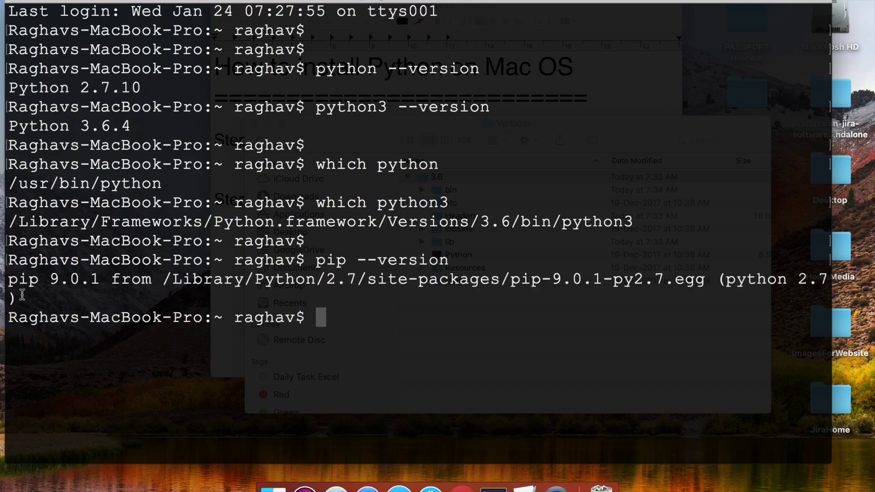
drag(719, 280, 581, 311)
click(581, 311)
- Run "pip3 --version" and highlight the Python version that pip3 belongs to
text(pip3)
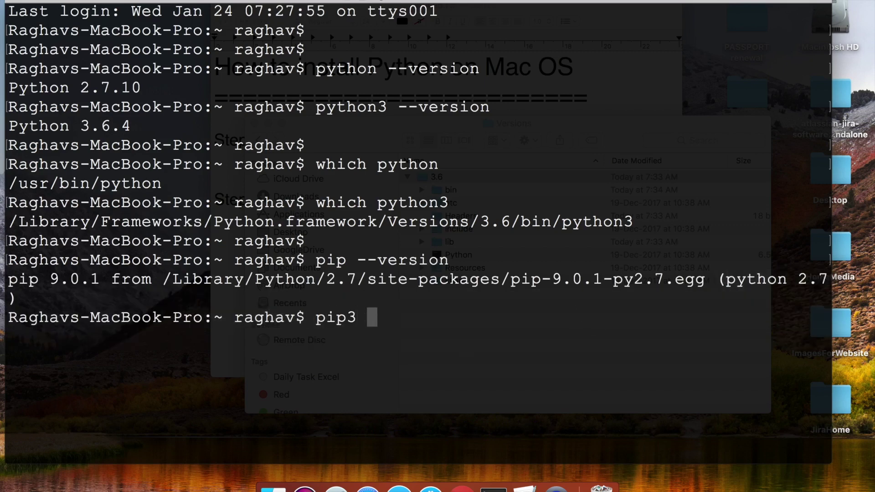
text( --version)
key(Return)
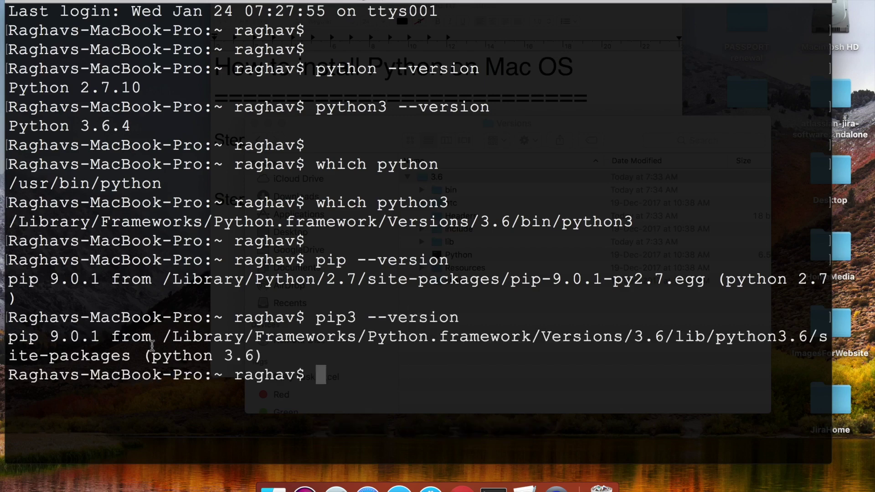
drag(268, 355, 143, 354)
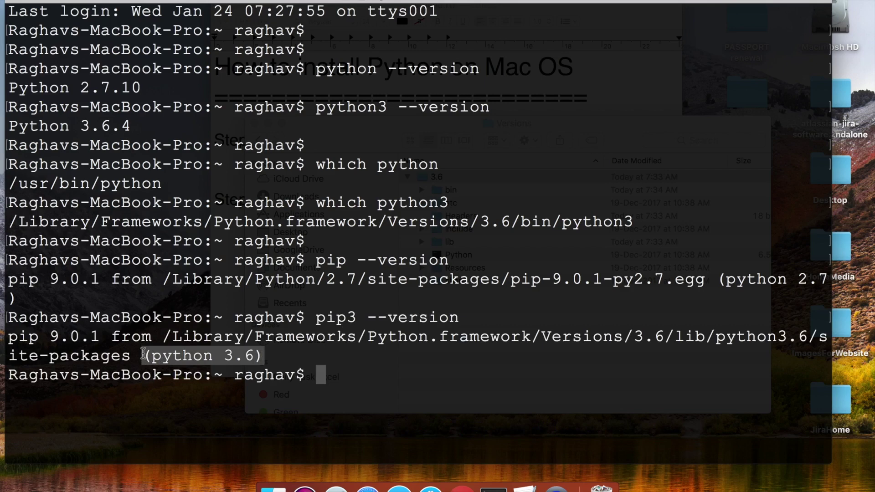
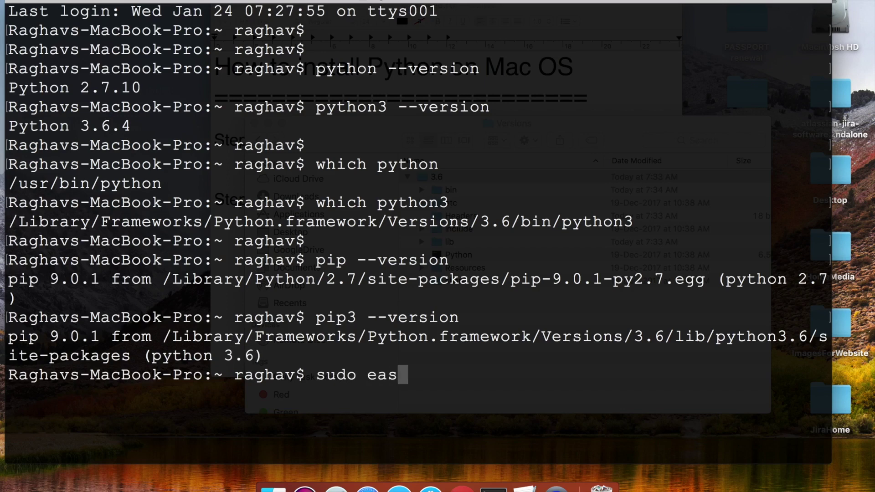
- Install pip with "sudo easy_install pip", authorizing it with the account password
text(_)
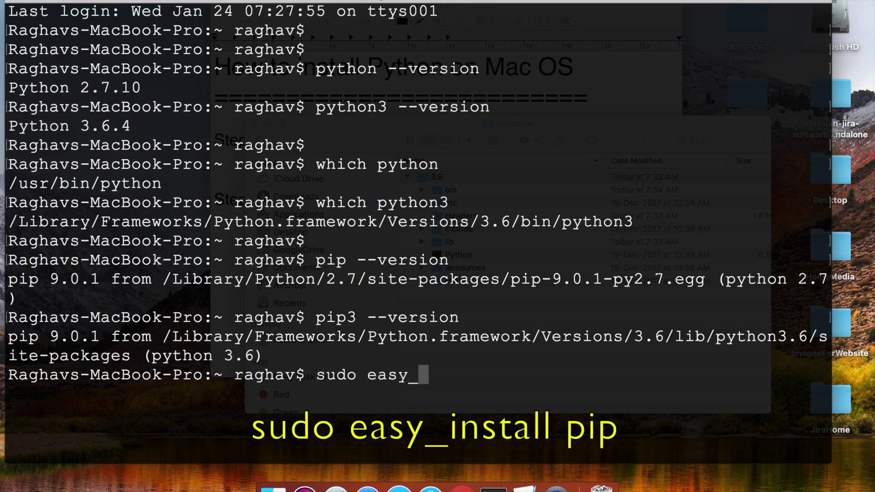
text(install pip)
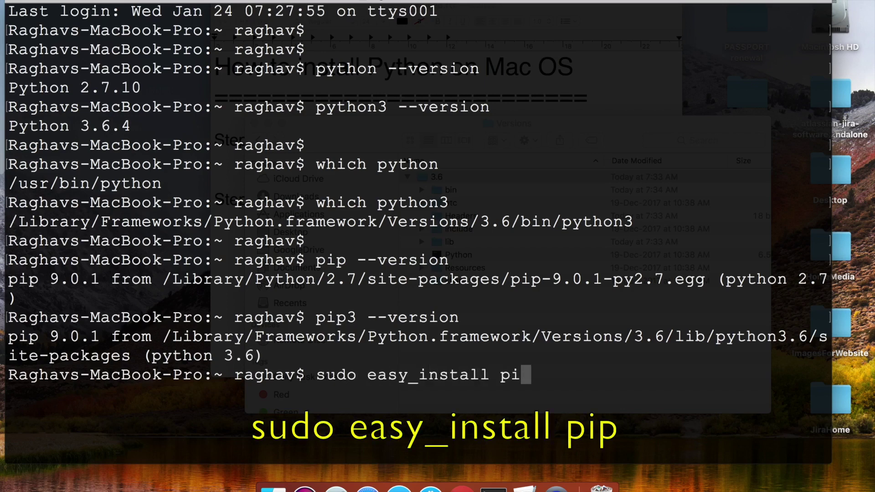
key(Return)
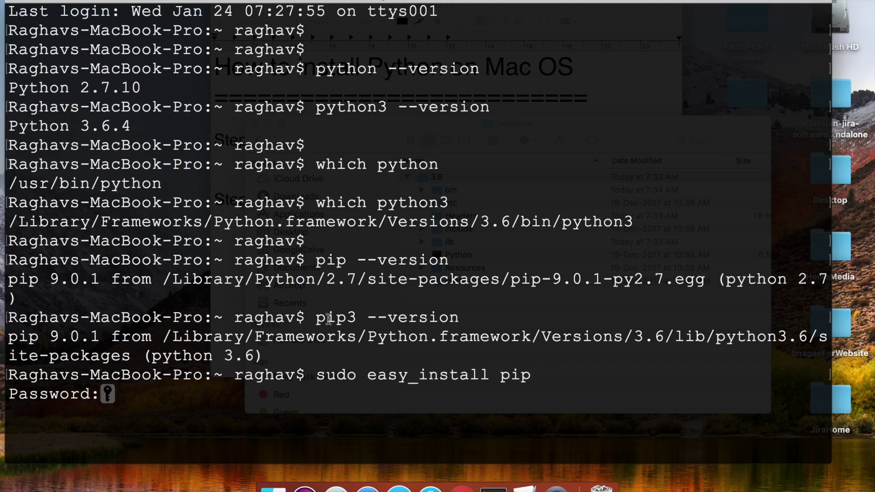
key(Return)
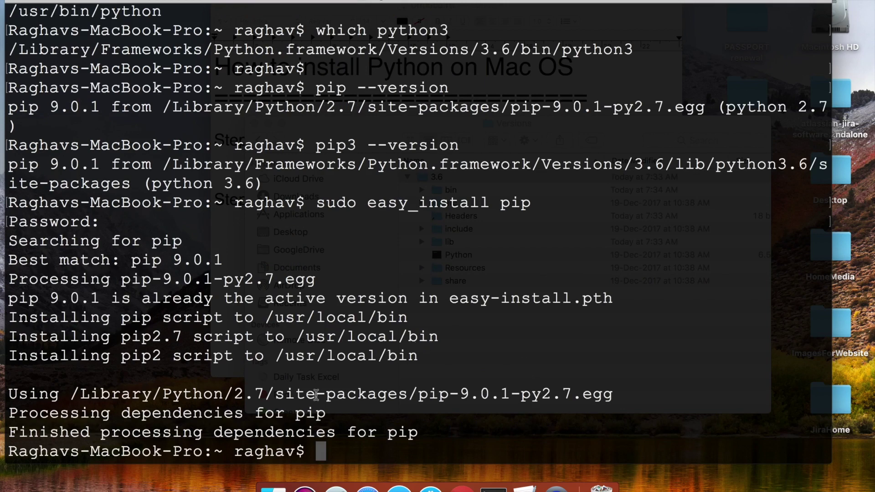
- Return to the note, start a new indented line below Step 2 and change the Step 2 command to "python3 - -version"
click(525, 487)
click(418, 200)
key(Return)
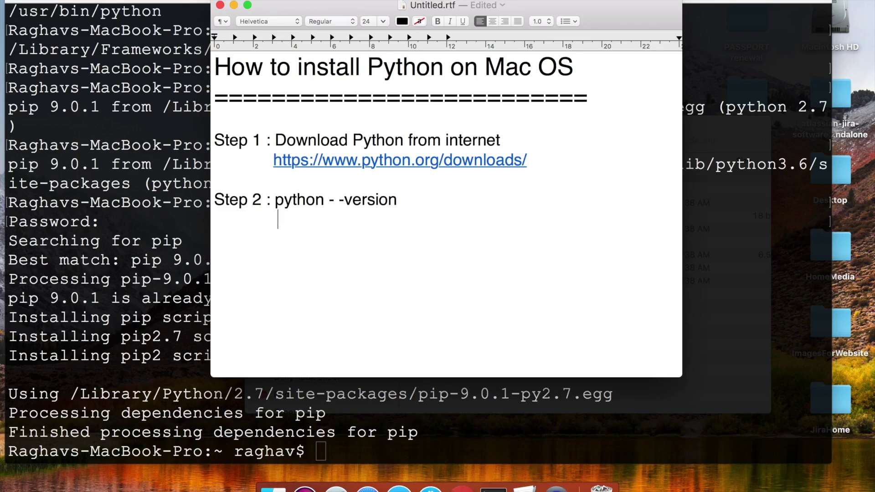
click(323, 199)
text(3)
click(381, 225)
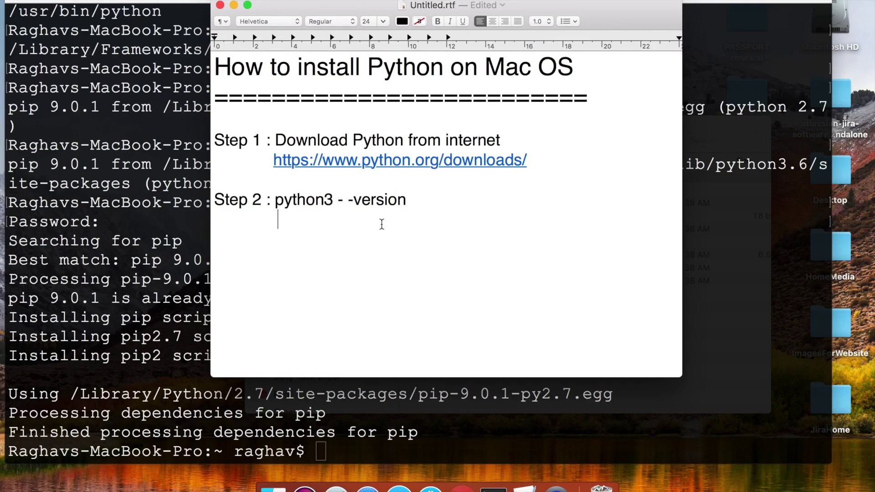
- Enter "pip3 —version" on the new line below the Step 2 command, starting with a lowercase p
text(pip3 -)
text(-version)
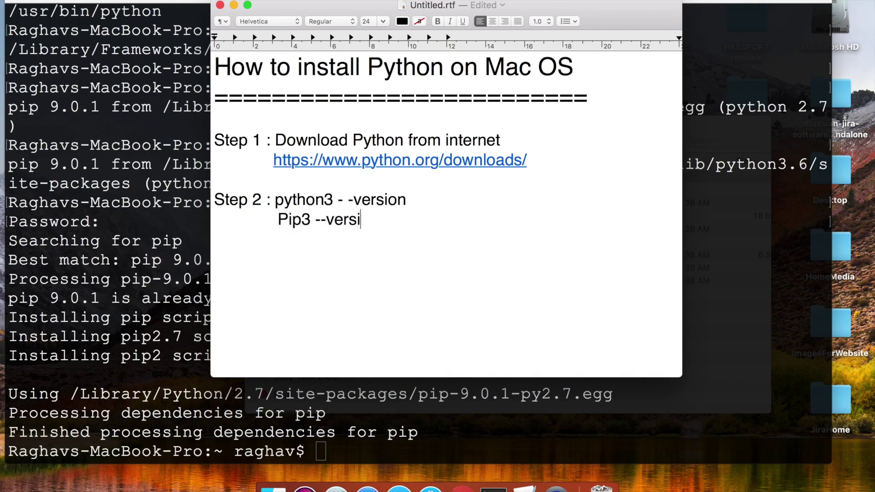
click(293, 220)
key(Left)
key(BackSpace)
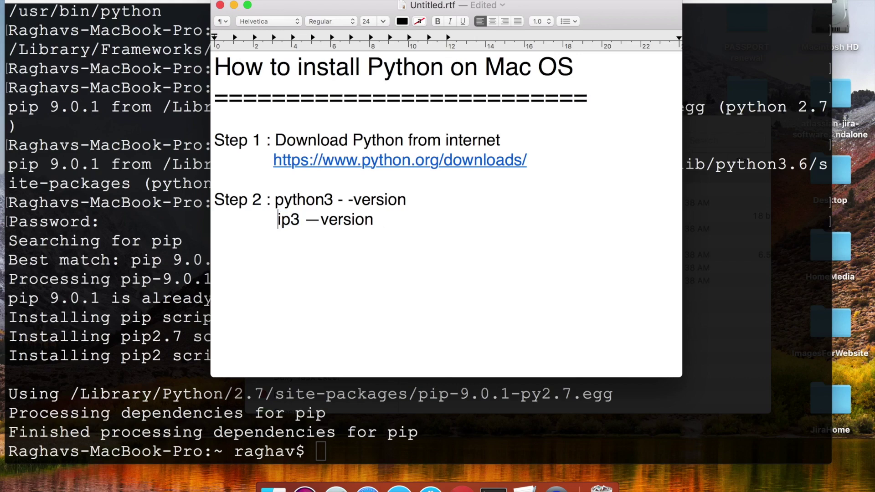
text(p)
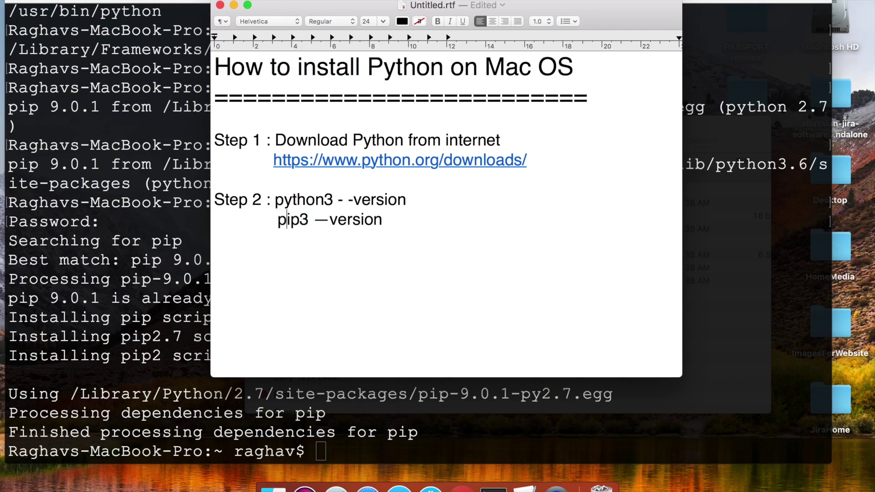
- Remove the 3 from both Step 2 commands so they read "python - -version" and "pip —version"
click(329, 200)
key(BackSpace)
key(Down)
key(Left)
key(Left)
key(BackSpace)
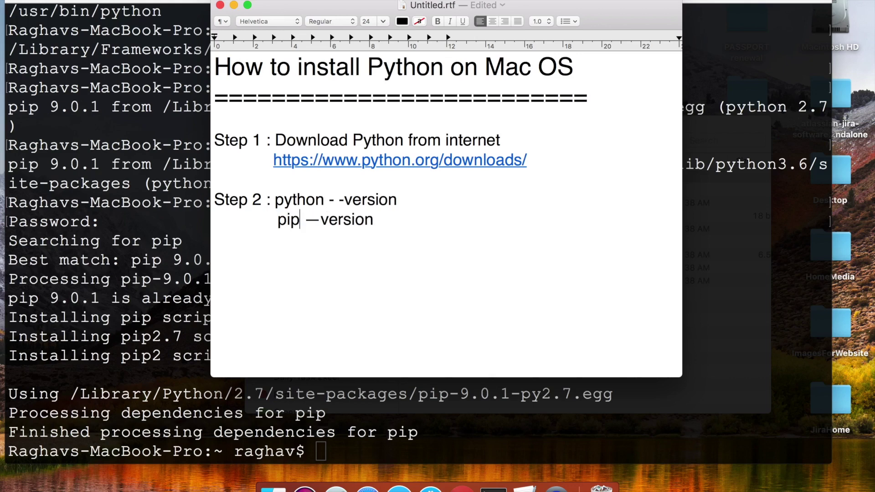
- Change the Step 2 commands to "python3 - -version" and "pip3 —version"
click(325, 199)
text(3)
click(300, 220)
text(3)
- Add "Step 3 : if pip is not installed" below Step 2, separated by a blank line, and start a new line under it
click(386, 221)
key(Return)
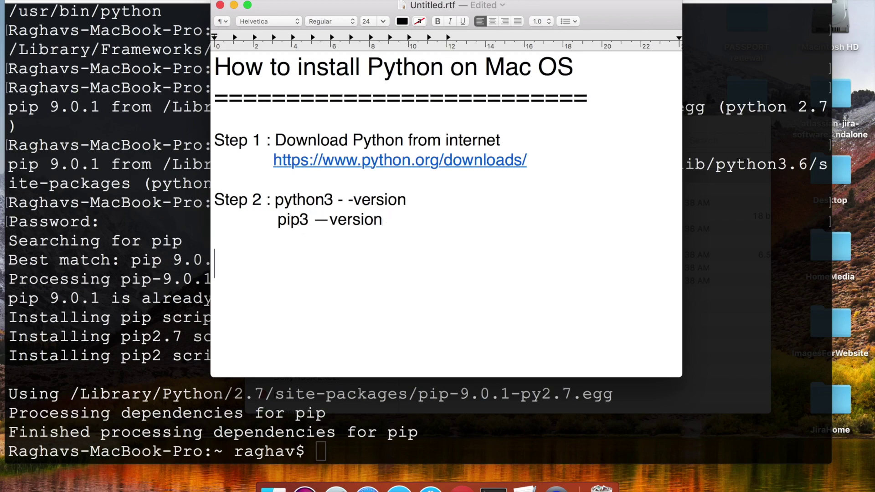
text(Step 3 :)
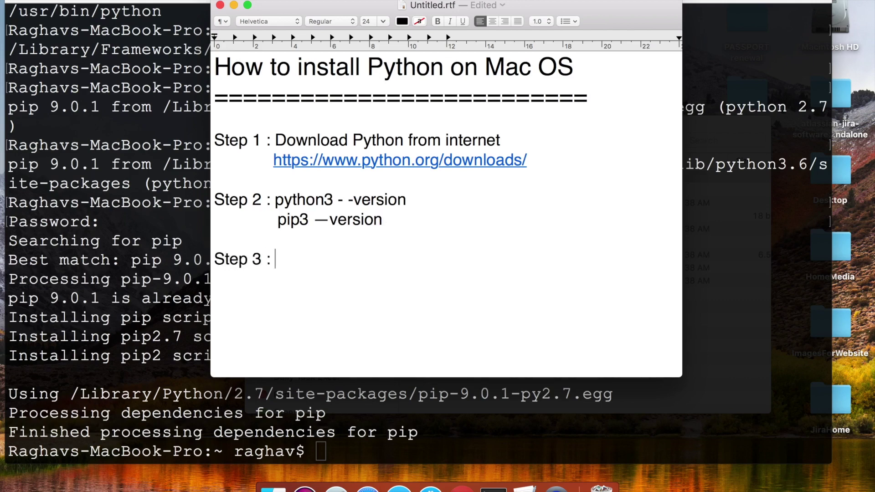
text( if pip is not installed)
key(Return)
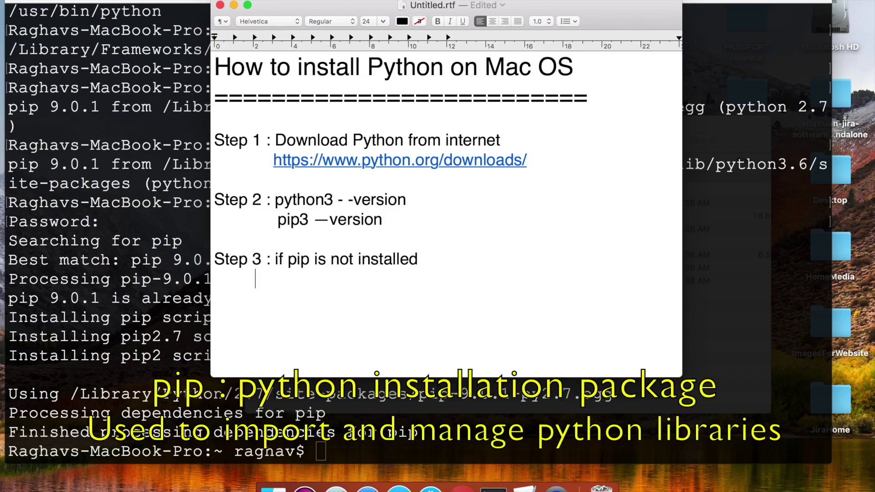
- Enter the command "sudo easy_install pip" under Step 3, starting with a lowercase s
text(sudo e)
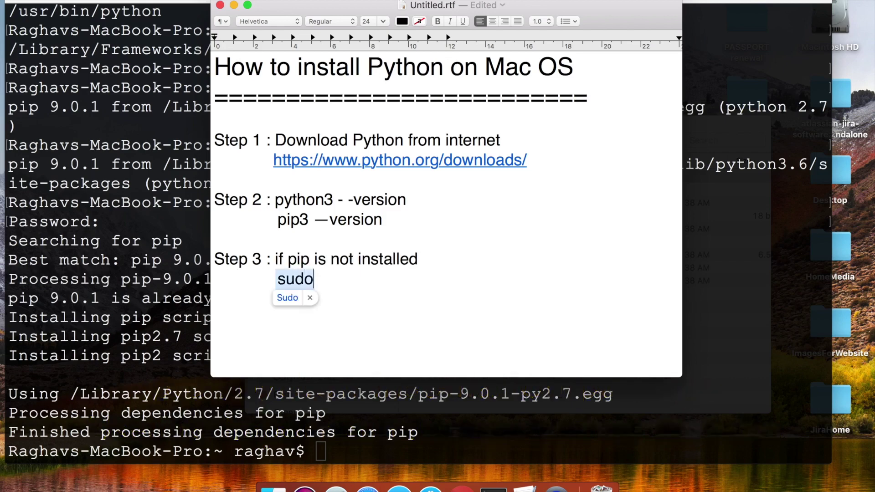
text(asy_install)
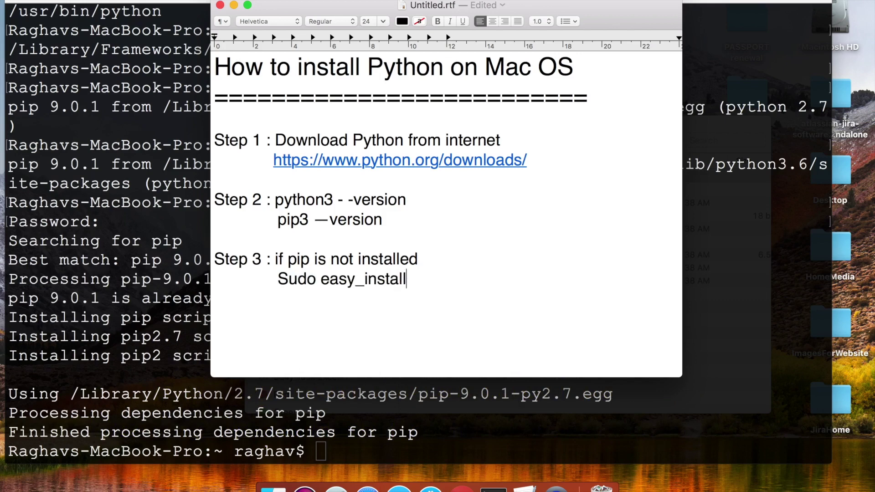
text( pip)
click(286, 278)
key(BackSpace)
text(s)
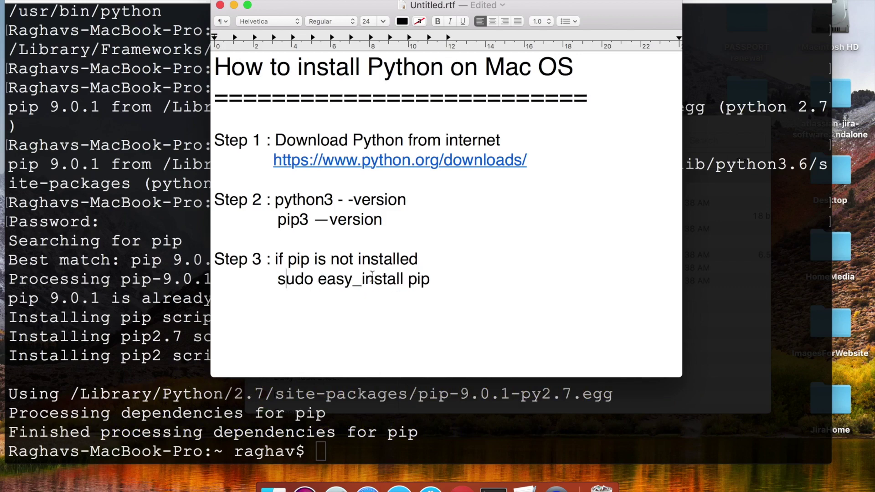
- Leave a blank line below Step 3 and add the heading "Step 4 : How to uninstall Python"
click(478, 281)
key(Return)
key(Return)
text(Step 4 : H)
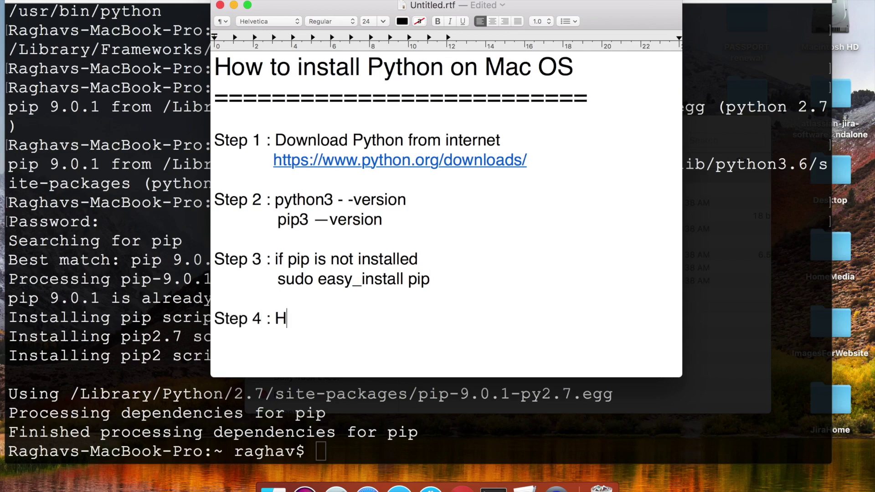
text(ow to uninst)
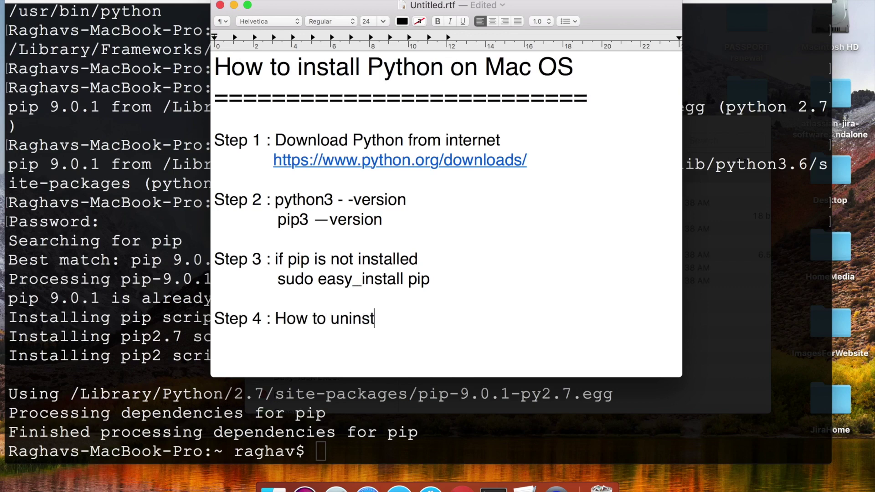
text(all Python)
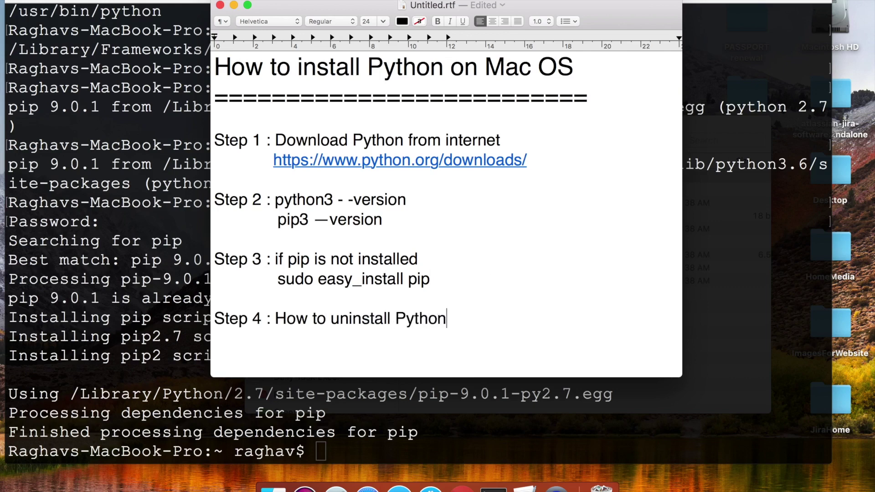
- Switch to Finder, show the Versions folder contents as icons and select the 3.6 folder
click(196, 302)
click(274, 487)
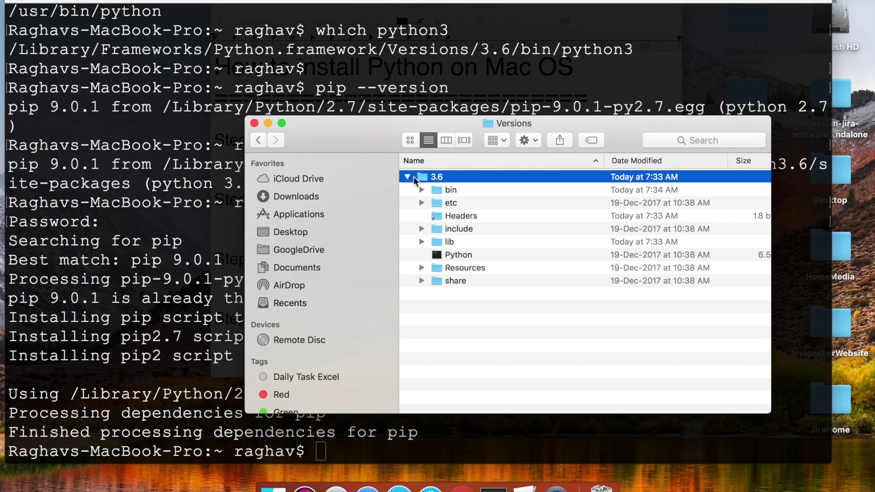
click(531, 258)
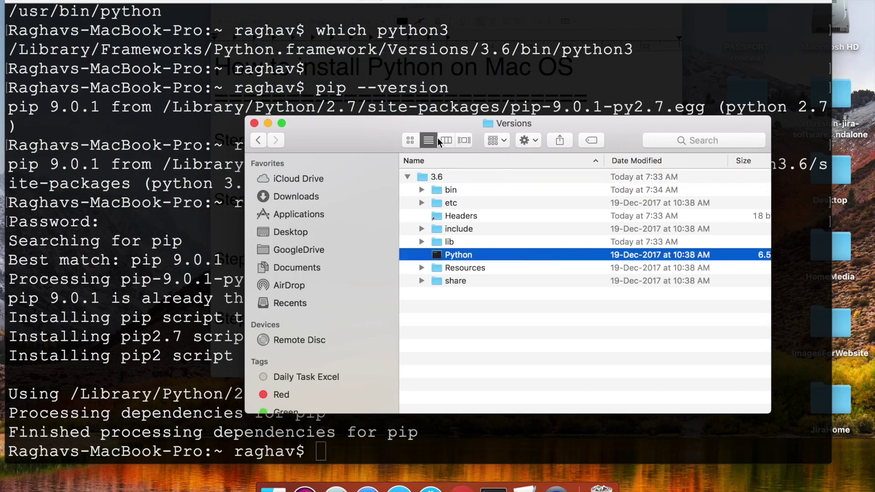
click(415, 139)
click(455, 176)
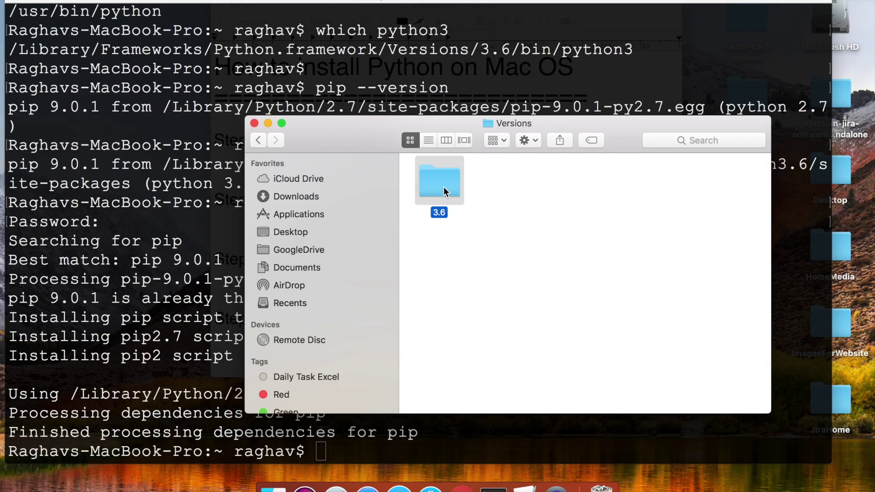
- Go to the folder /Library/Frameworks/Python.framework/ and open its Versions folder
key(super+shift+g)
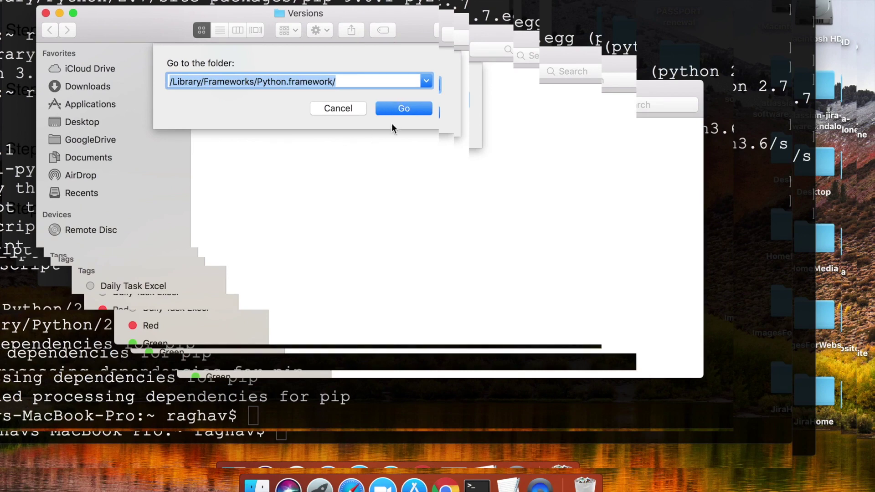
click(398, 108)
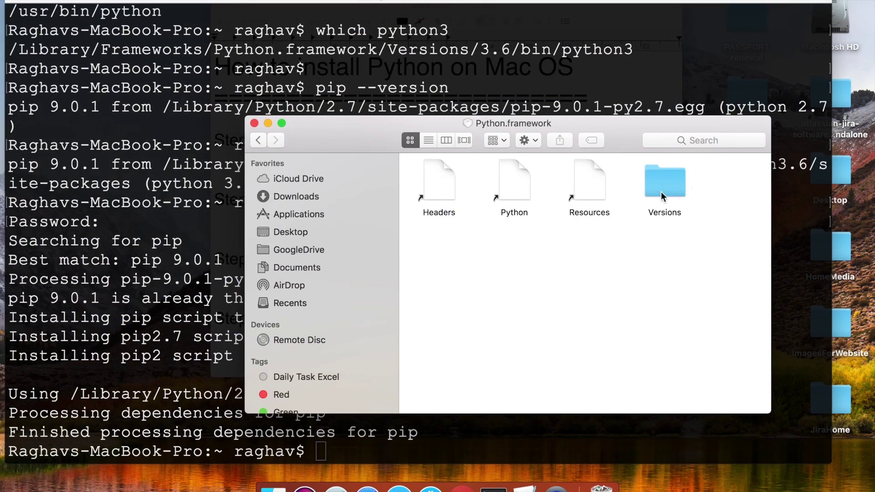
double_click(661, 192)
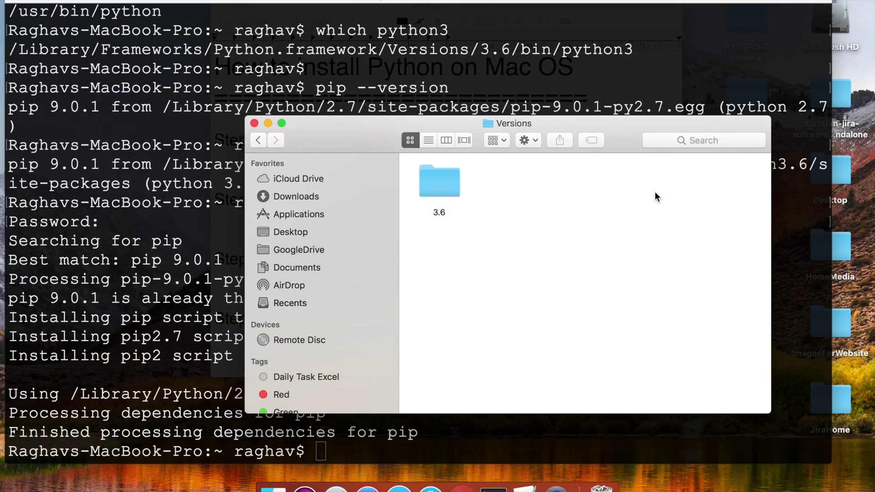
- Move the 3.6 folder to the Trash, authorizing the deletion with the account password
click(431, 182)
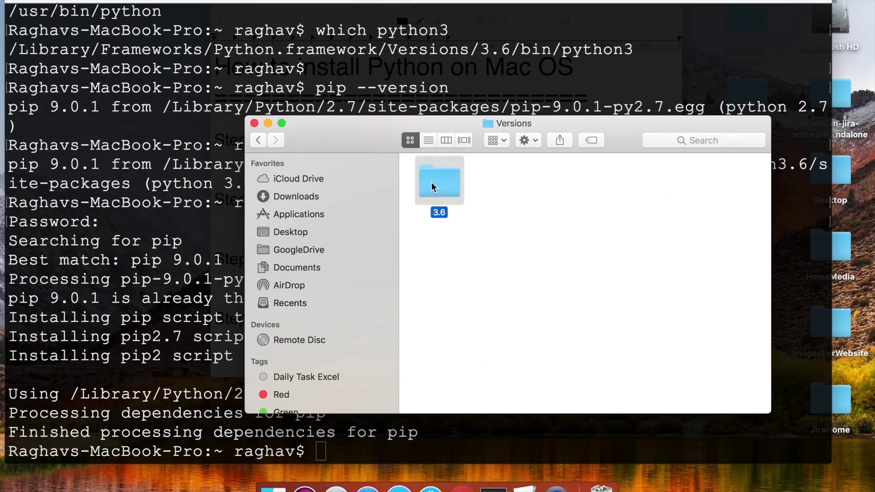
key(super+BackSpace)
text(*****)
key(Return)
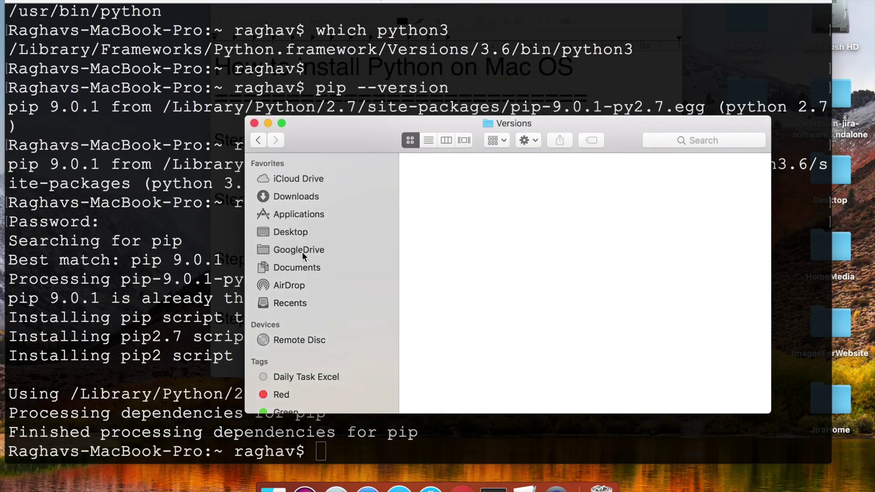
- Find the Python 3.6 folder in Applications and move it to the Trash, authorizing with the account password
click(295, 215)
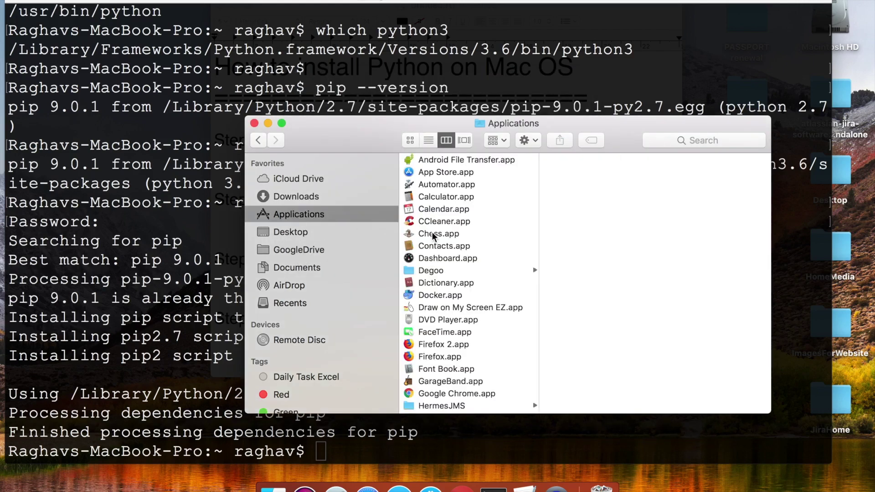
text(python)
scroll(488, 359, down, 2)
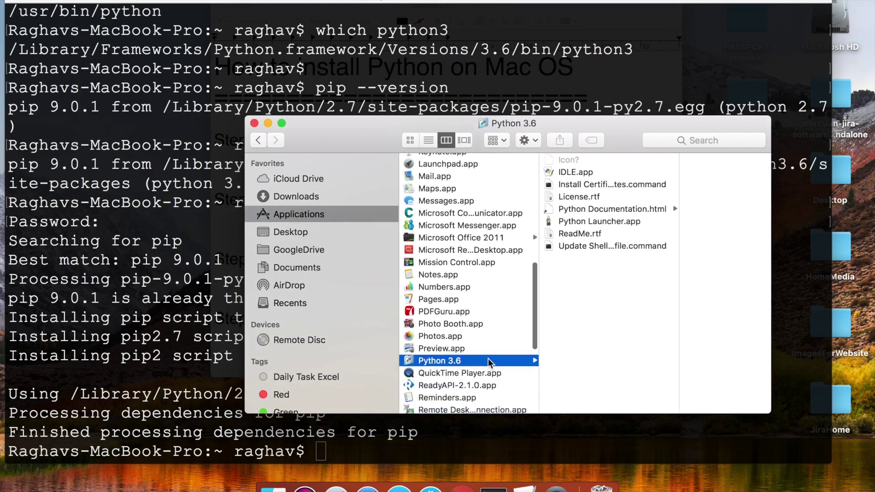
scroll(488, 359, down, 4)
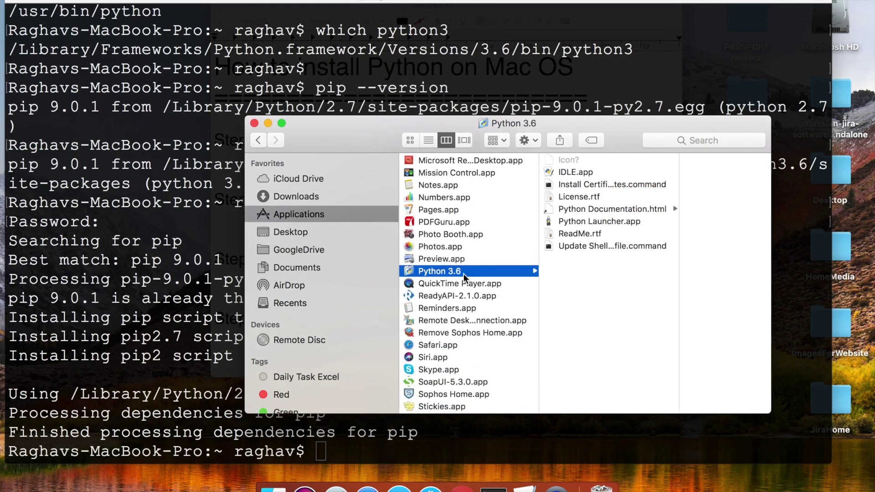
key(super+BackSpace)
text(••••)
key(Return)
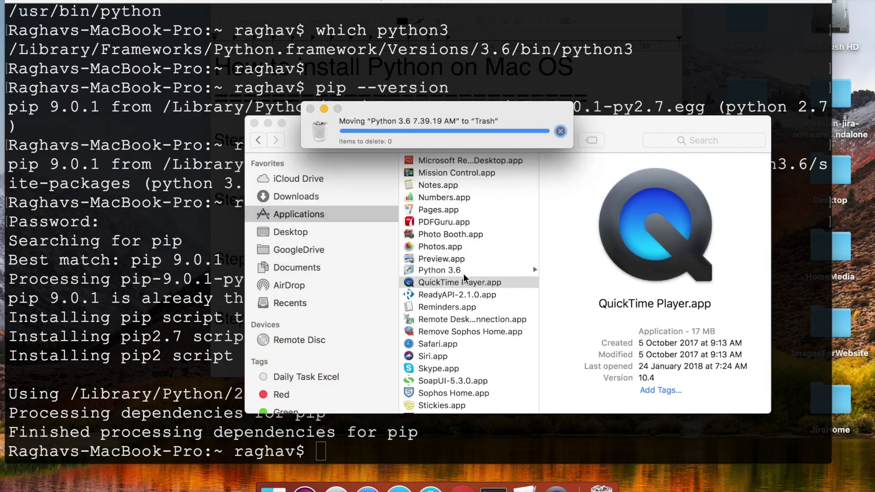
- End the current Terminal session with "exit" and open a new Terminal window
click(183, 285)
text(exit)
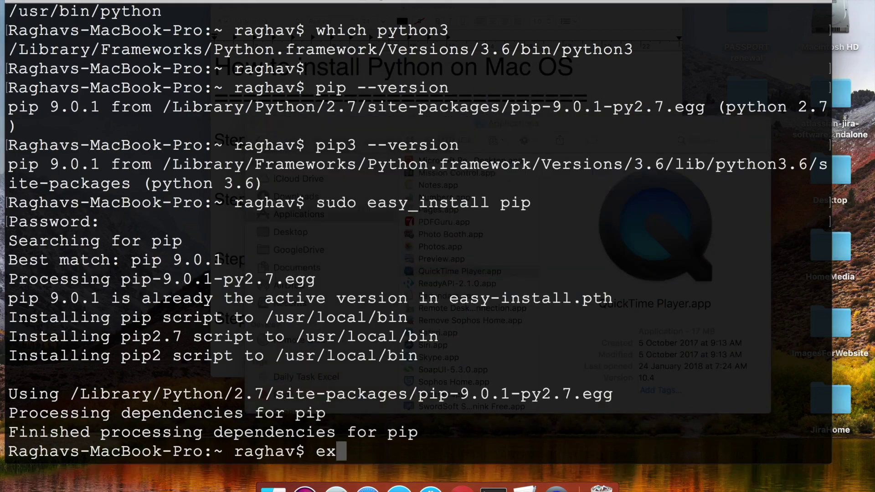
key(Return)
key(super+space)
text(termi)
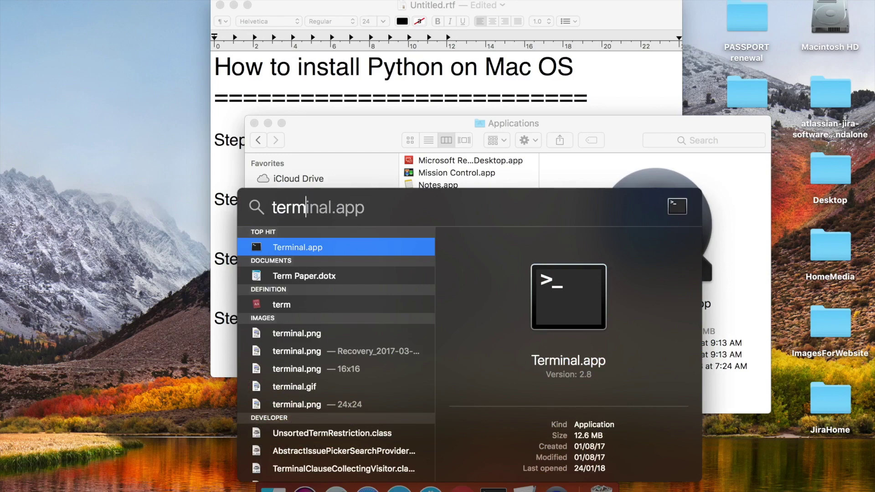
key(Return)
- Run "python3 --version" in the new Terminal session, moving the window slightly down the screen
text(python)
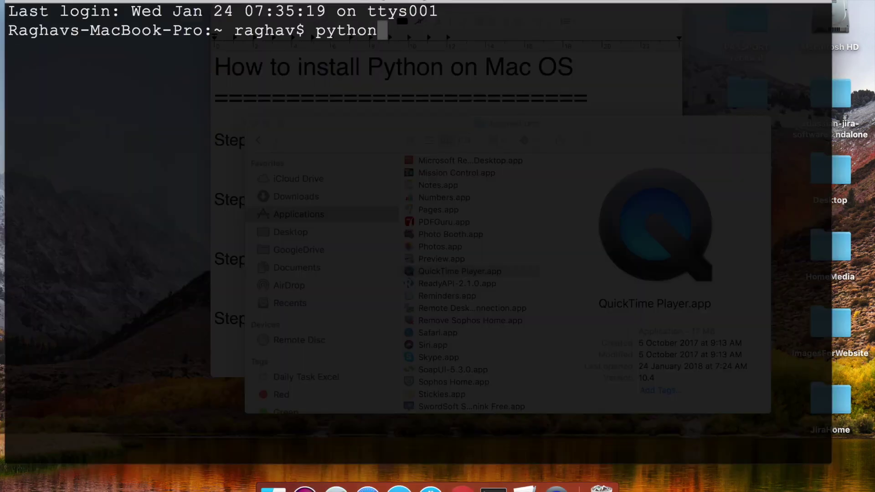
text(3 --version)
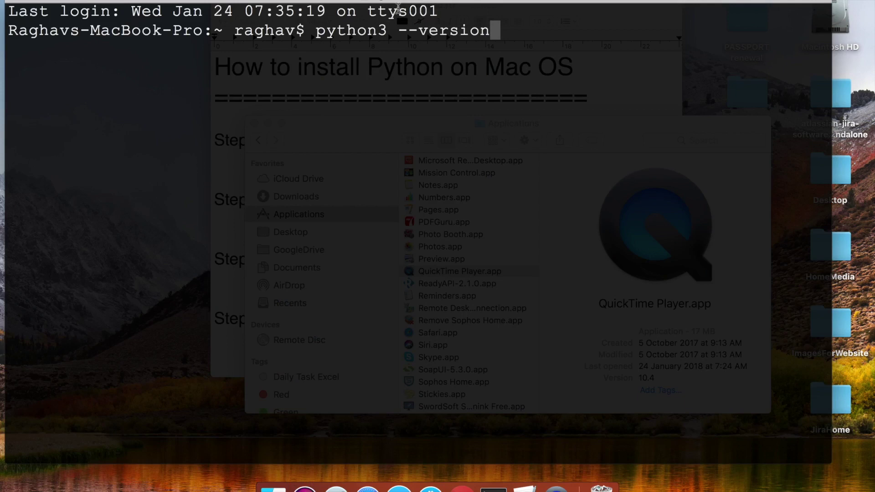
drag(396, 3, 407, 75)
key(Return)
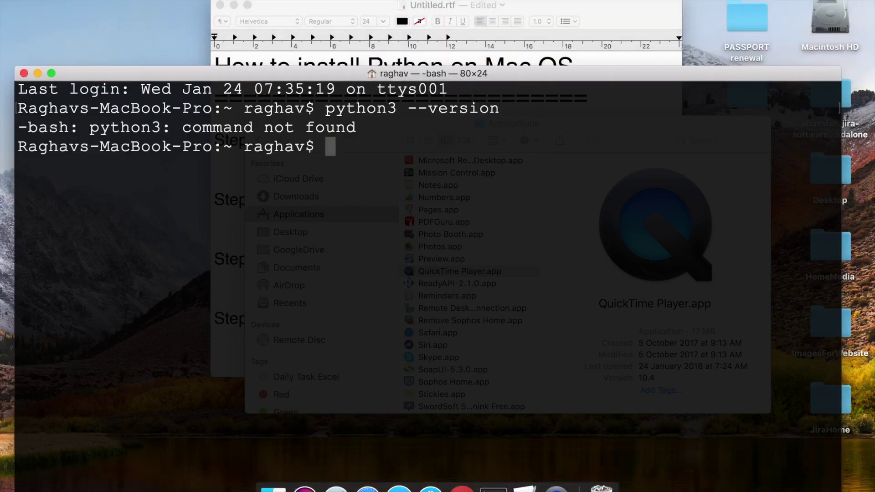
- Check for Python 3's pip by running "pip3 --version"
text(po)
key(BackSpace)
text(ip3)
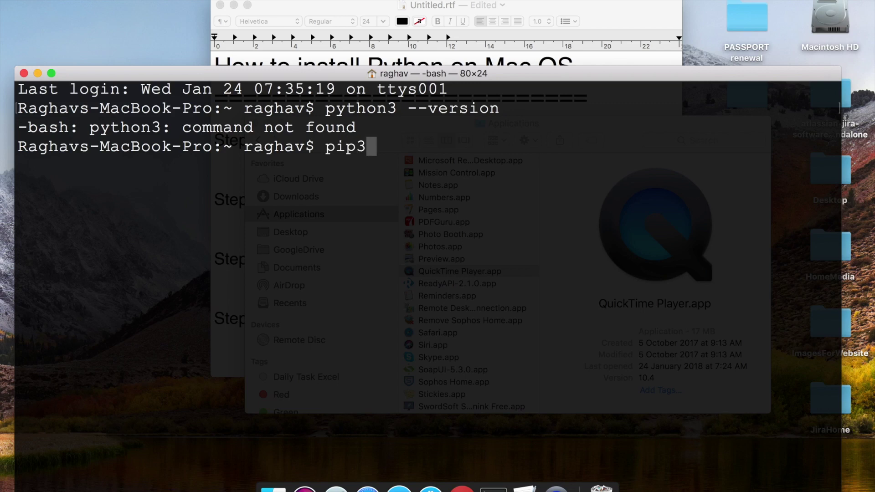
text( --version)
key(Return)
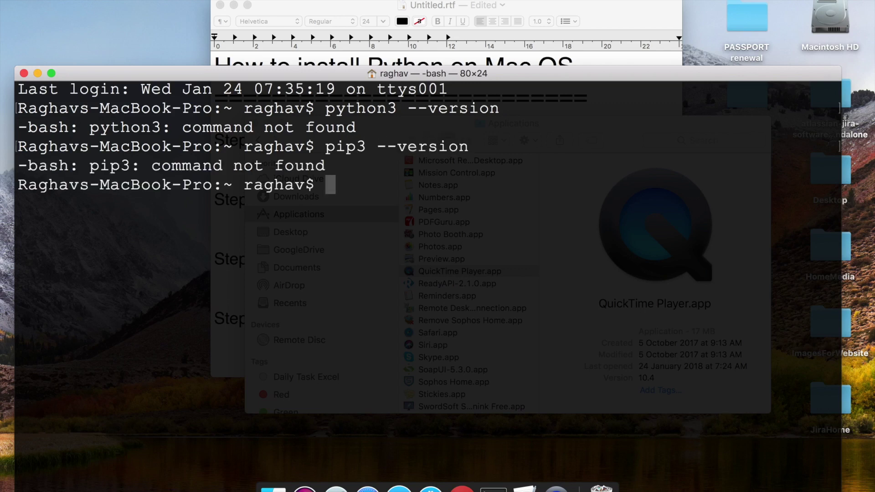
- Check the default system Python version by running "python --version"
key(Return)
text(pytho)
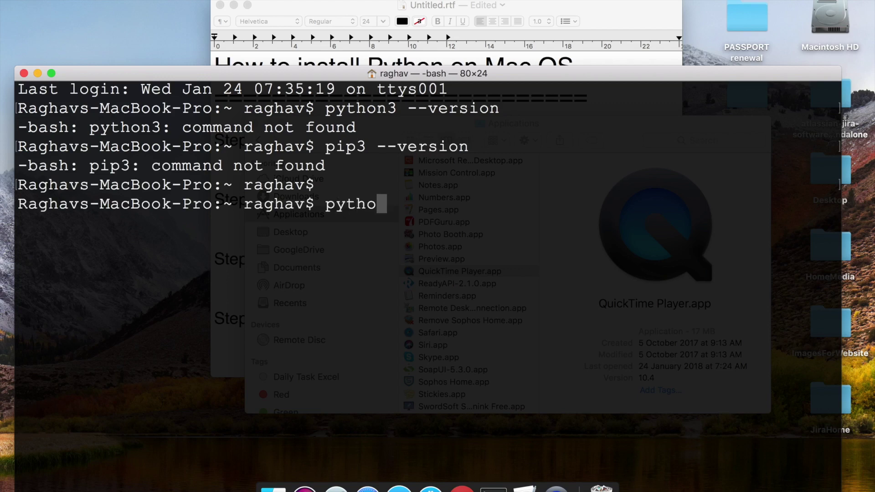
text(n --version)
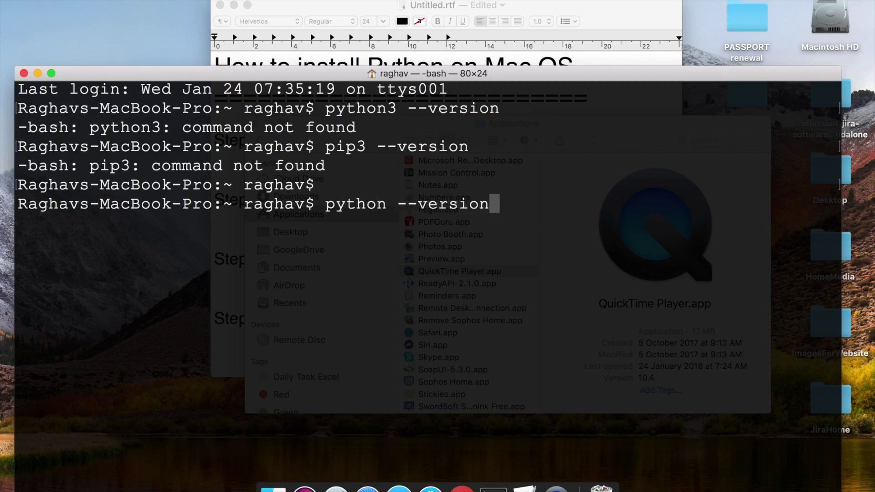
key(Return)
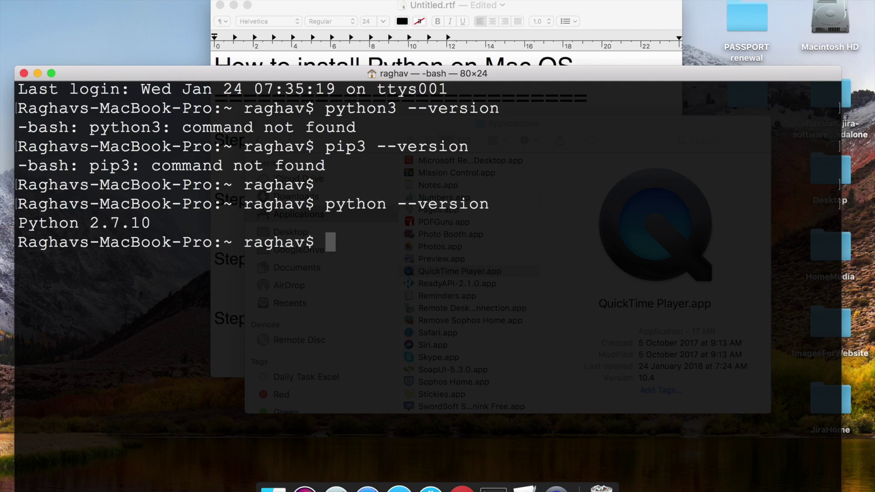
- Check the default pip version with "pip --version" and return to the installation note
text(pip )
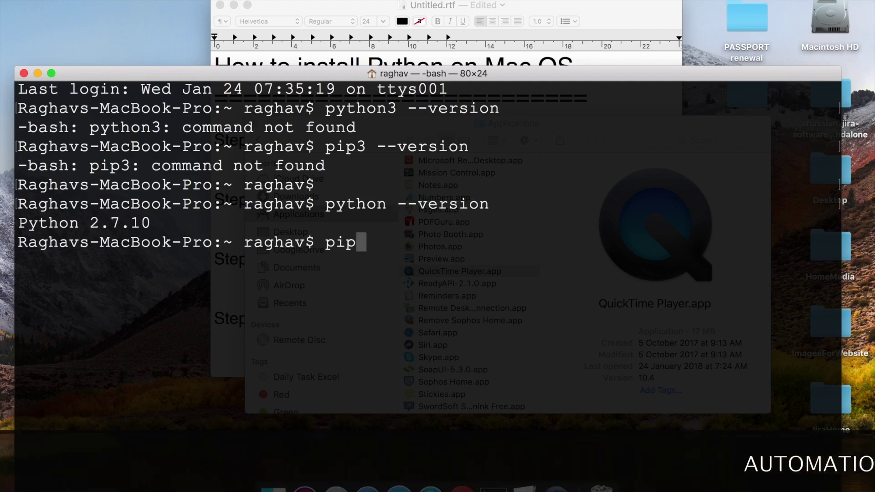
text(--version)
key(Return)
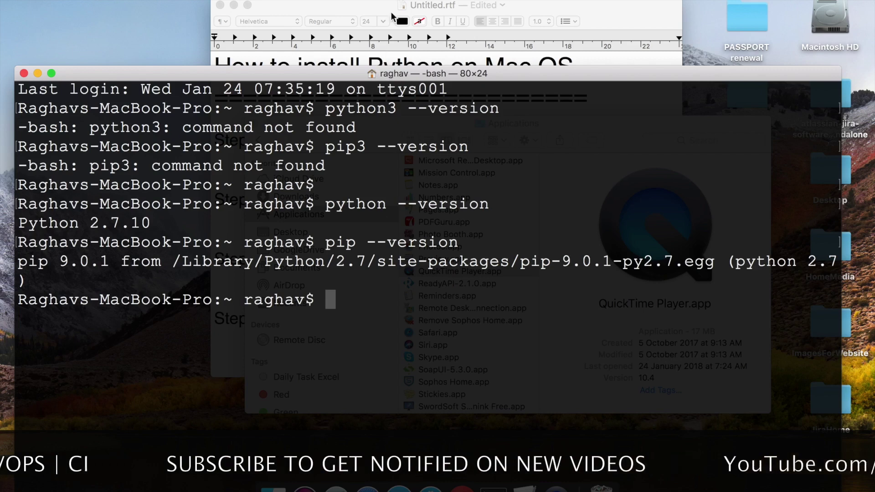
click(355, 58)
click(278, 140)
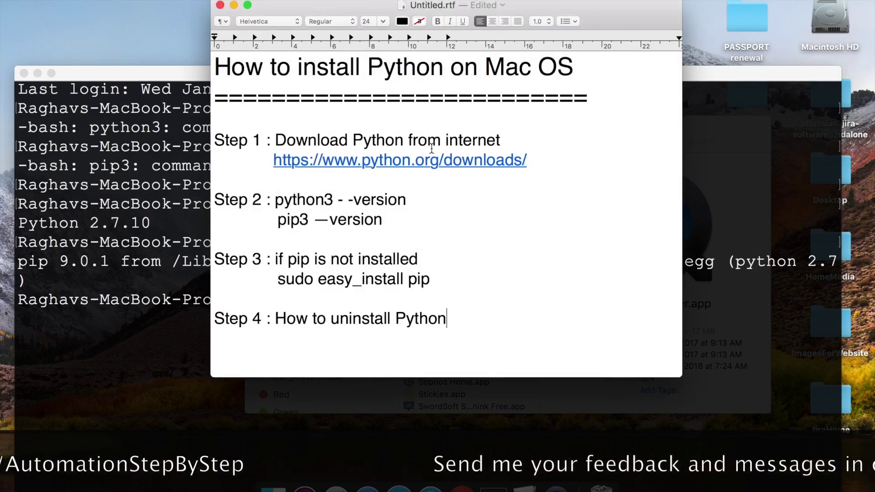